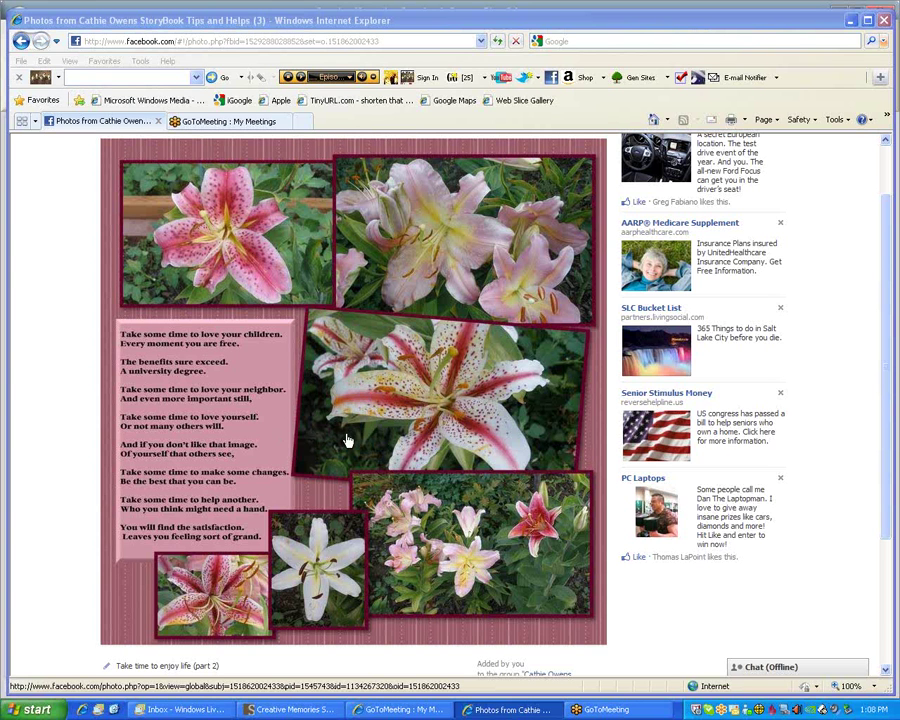
Copy the lily collage picture from the Internet Explorer photo page and return to Storybook Creator.
{"action": "right_click", "coordinate": [294, 393]}
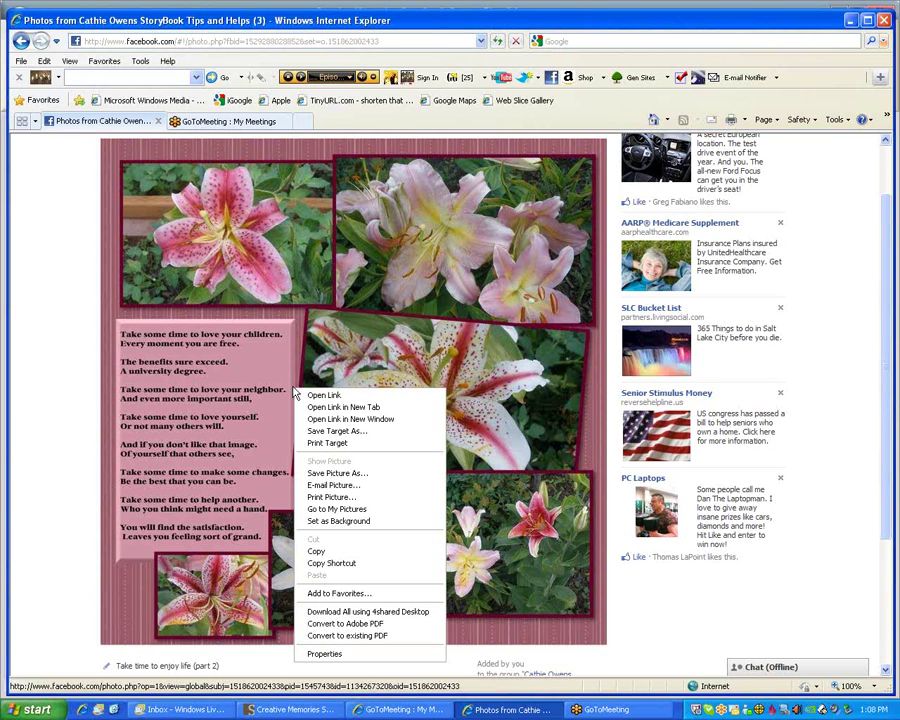
{"action": "left_click", "coordinate": [341, 561]}
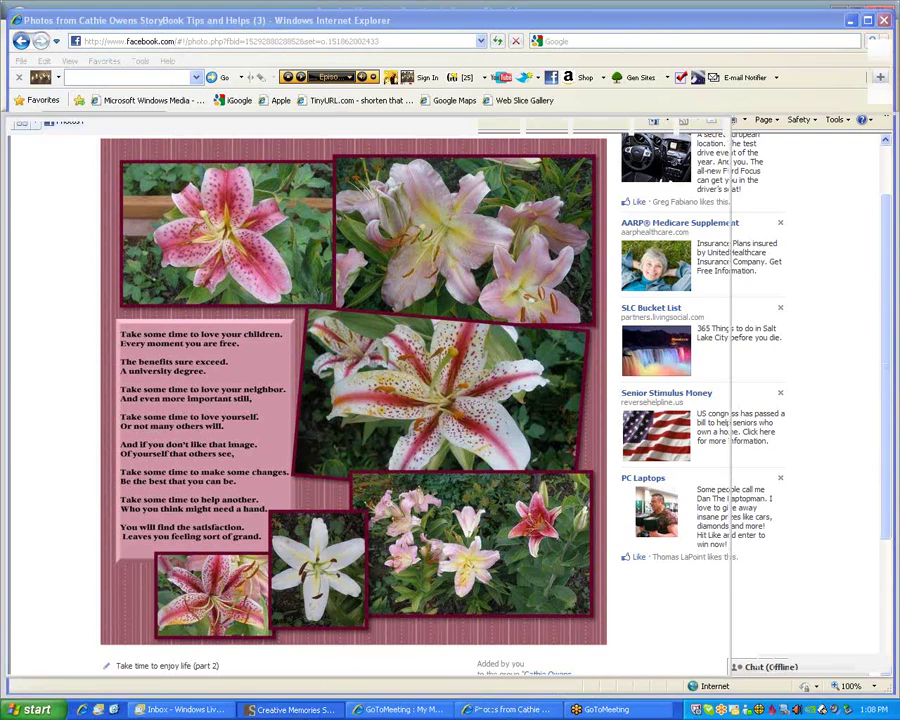
{"action": "left_click", "coordinate": [315, 709]}
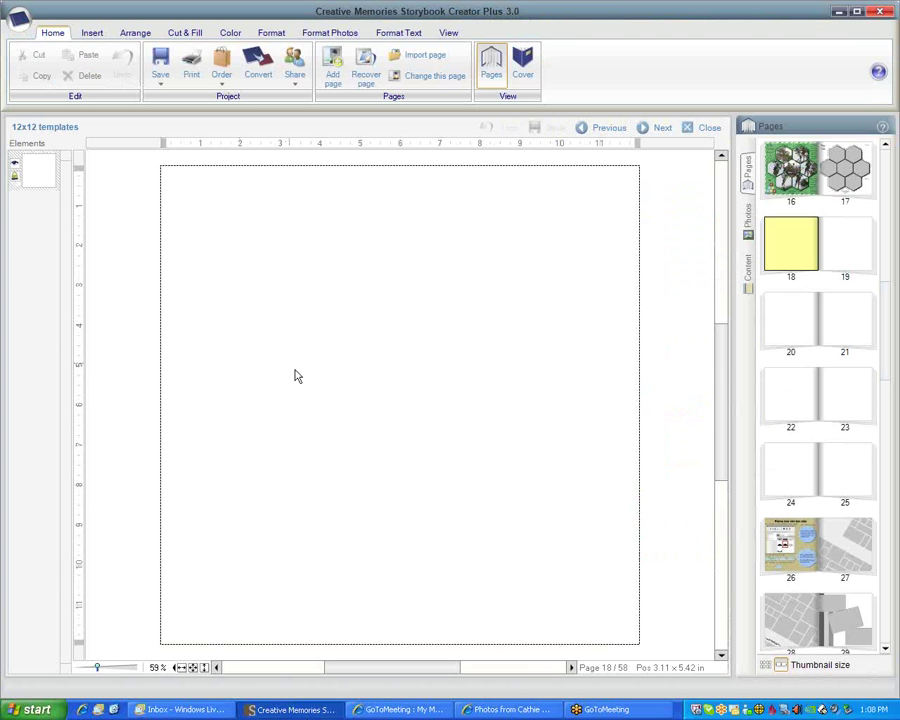
Paste the lily collage onto blank page 18 and stretch it from the top-left corner to fill the page.
{"action": "right_click", "coordinate": [310, 343]}
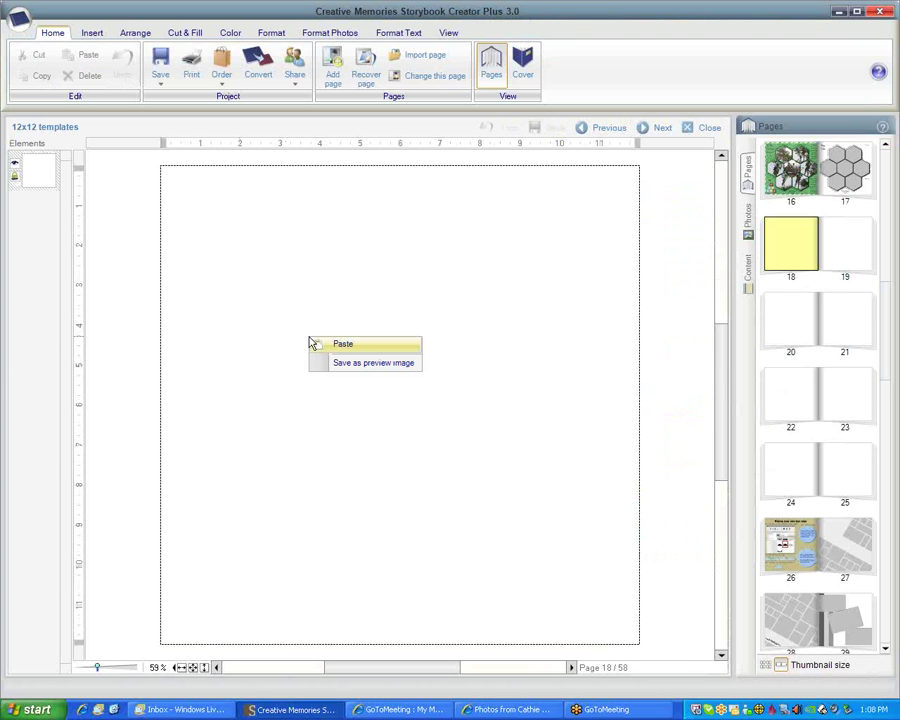
{"action": "left_click", "coordinate": [328, 344]}
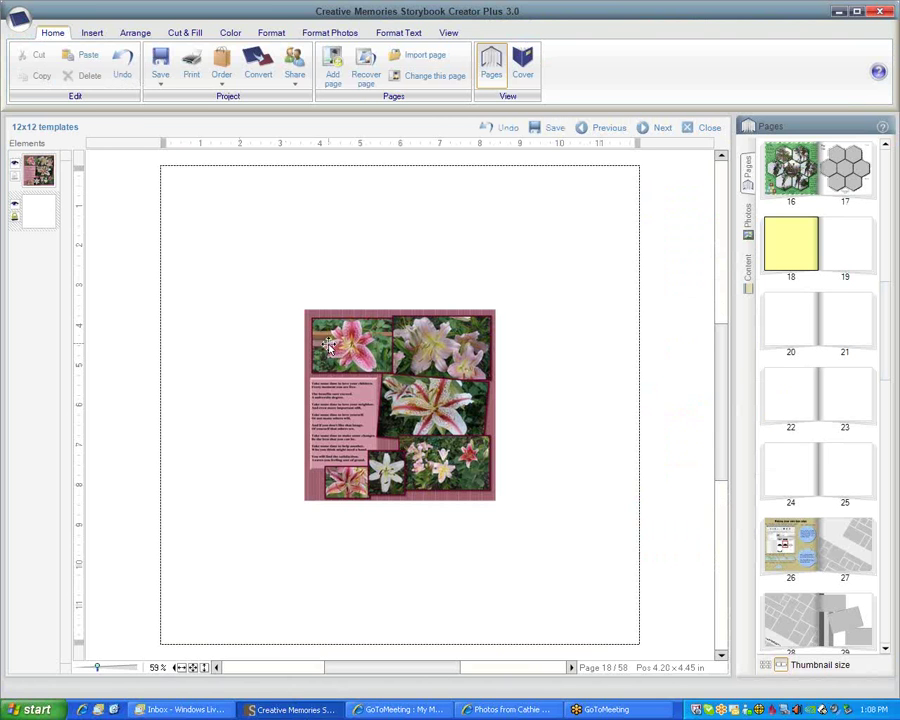
{"action": "left_click", "coordinate": [347, 352]}
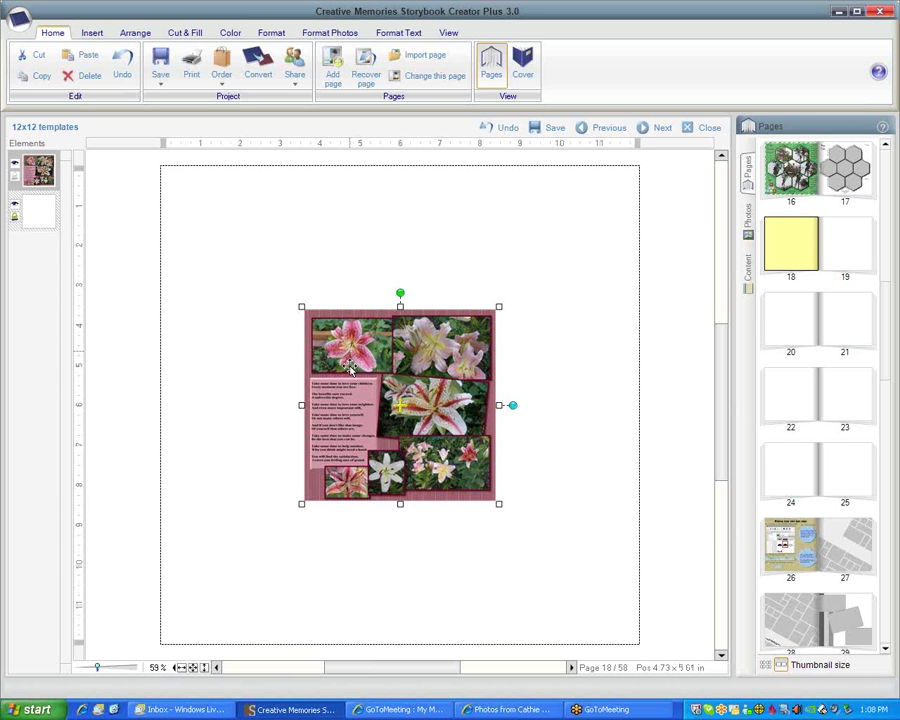
{"action": "left_click_drag", "start_coordinate": [347, 352], "coordinate": [210, 245]}
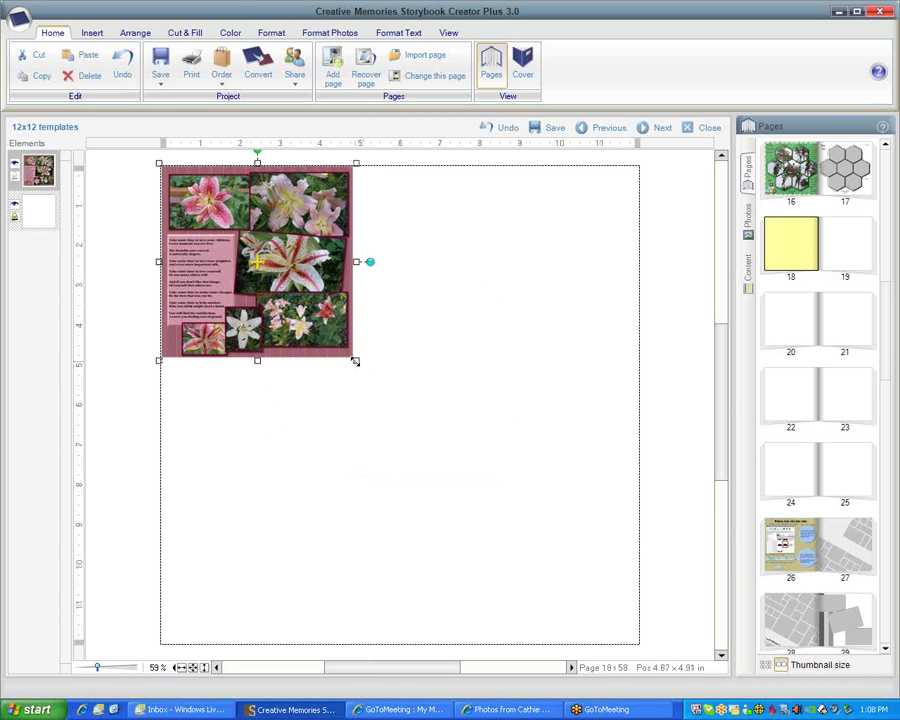
{"action": "left_click_drag", "start_coordinate": [355, 361], "coordinate": [601, 625]}
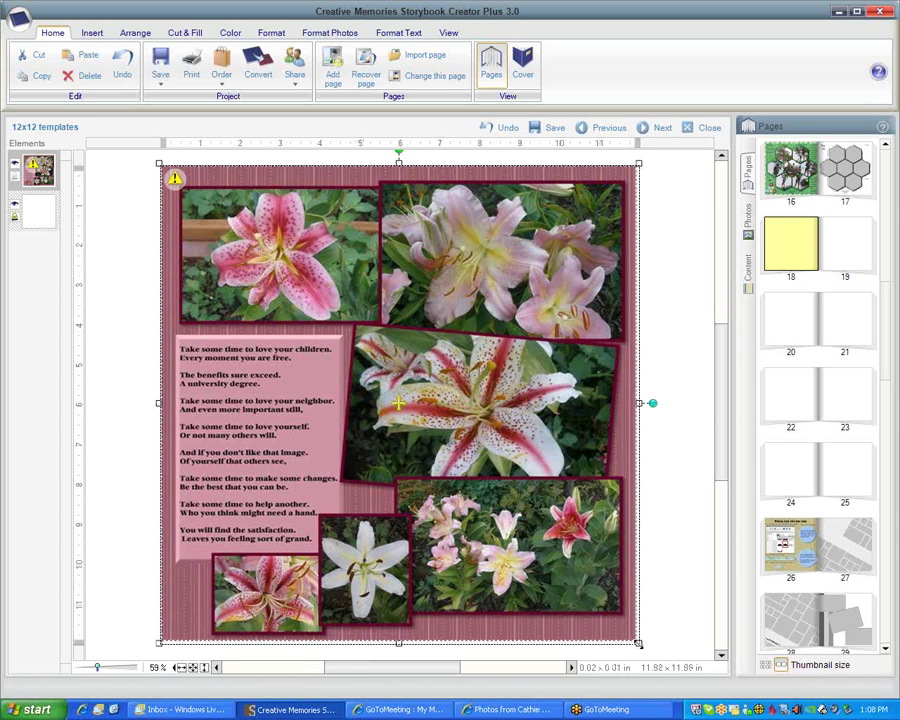
{"action": "left_click", "coordinate": [683, 537]}
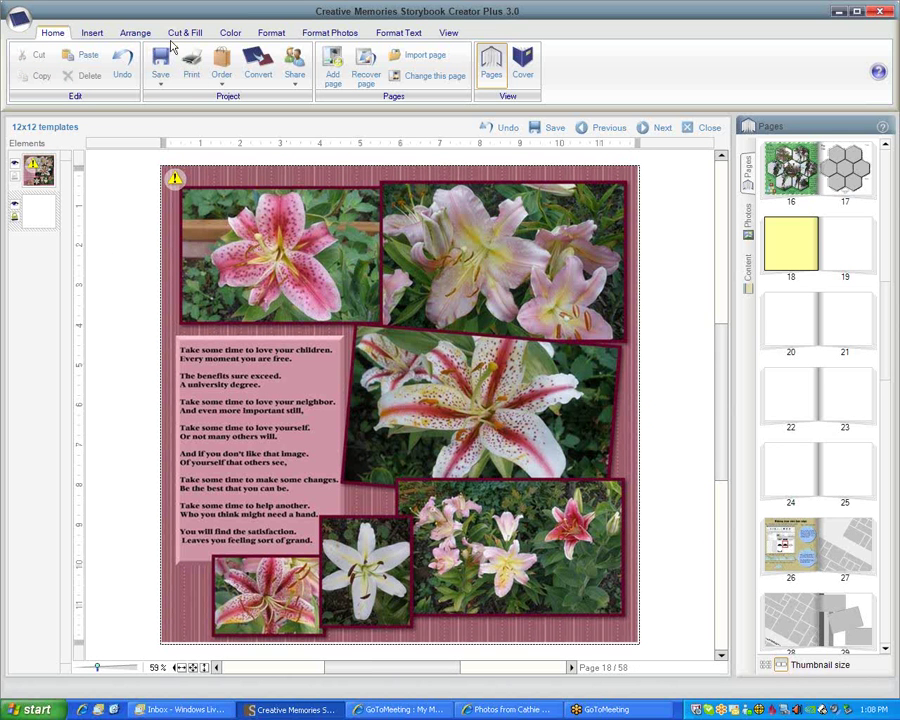
Insert an empty drop-image box mid-page and set its opacity to about 60.
{"action": "left_click", "coordinate": [94, 33]}
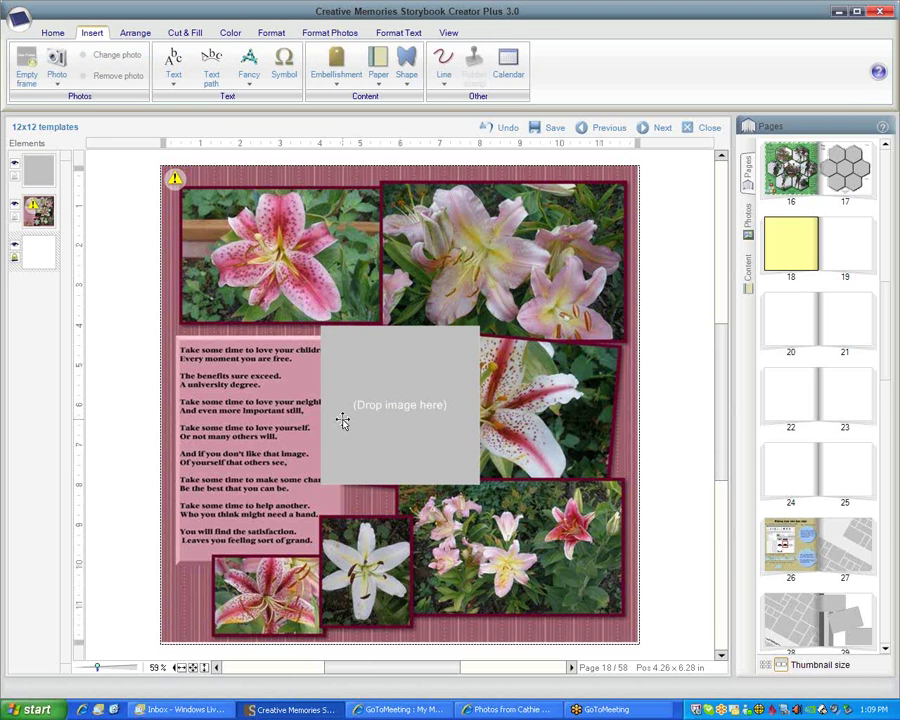
{"action": "left_click", "coordinate": [268, 33]}
{"action": "left_click", "coordinate": [386, 394]}
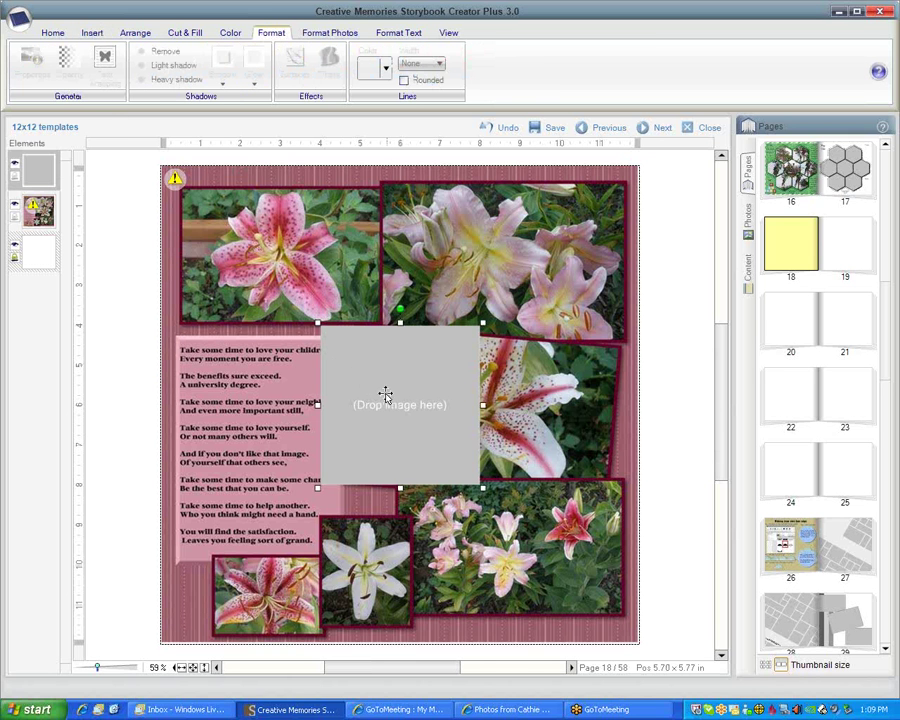
{"action": "left_click", "coordinate": [69, 62]}
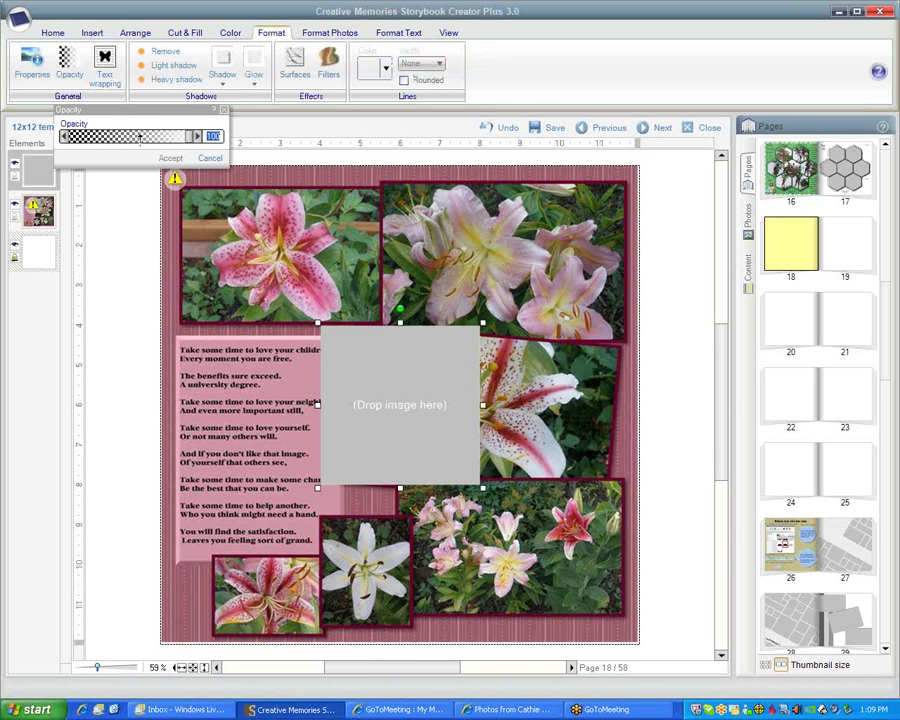
{"action": "left_click", "coordinate": [141, 137]}
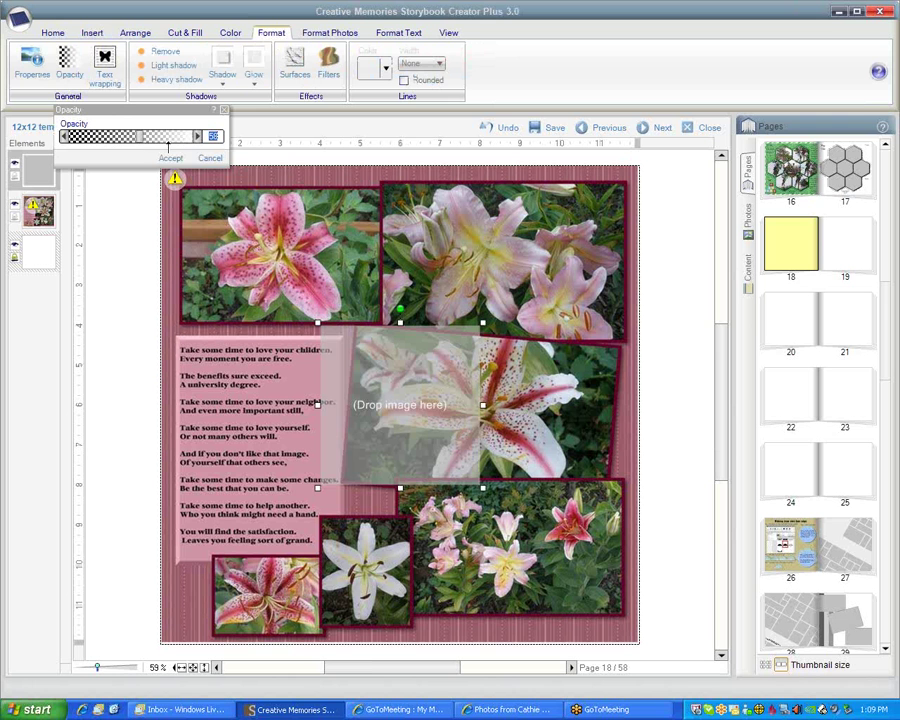
{"action": "left_click", "coordinate": [160, 140]}
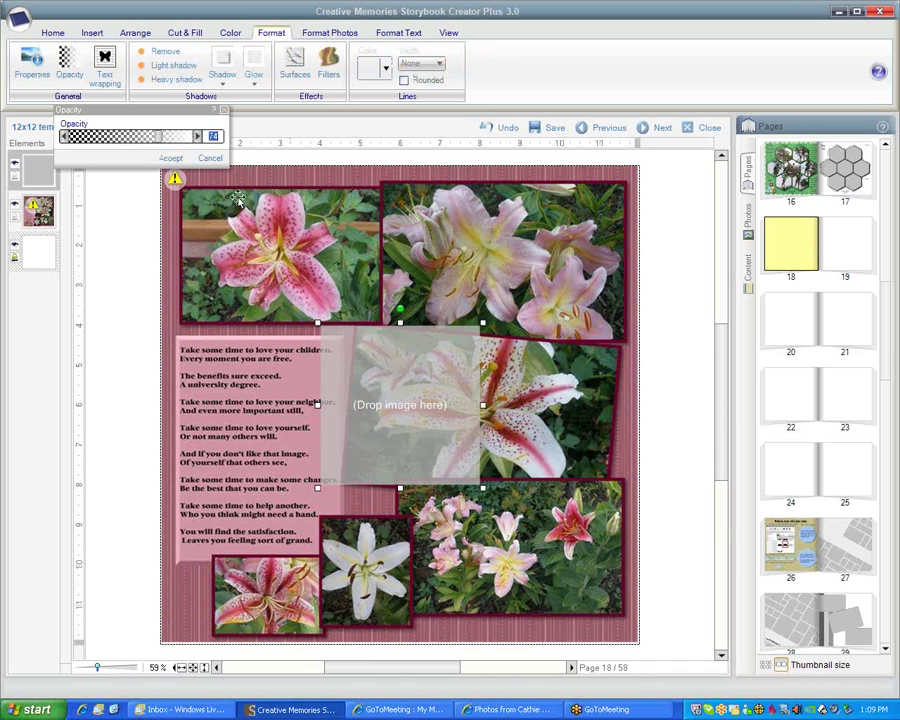
{"action": "left_click", "coordinate": [343, 344]}
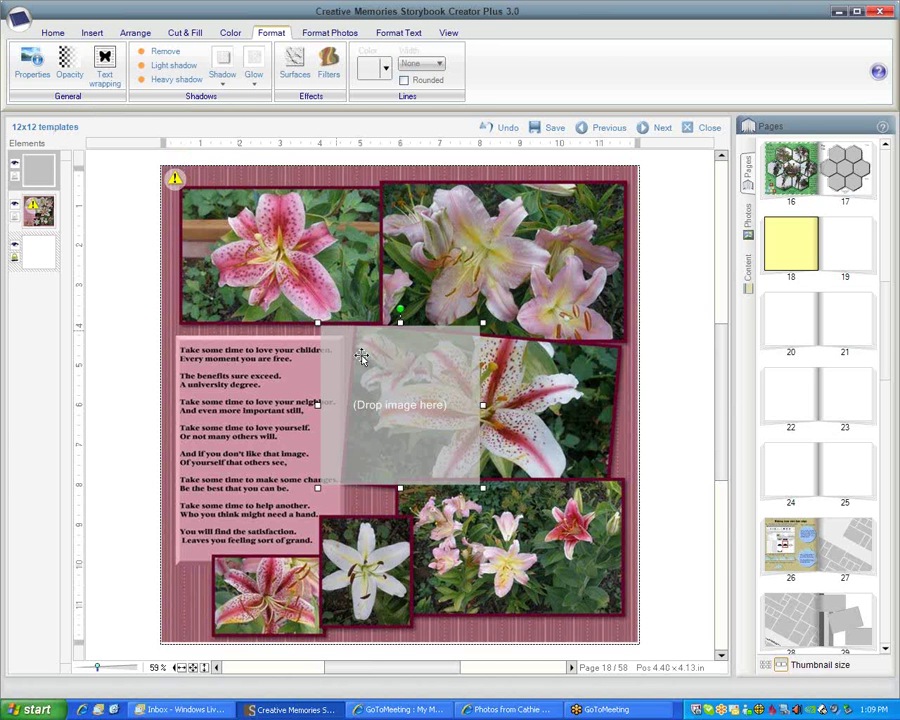
Widen and tilt the translucent box over the central lily photo, then place a copy over the top-right photo.
{"action": "left_click_drag", "start_coordinate": [365, 357], "coordinate": [508, 406]}
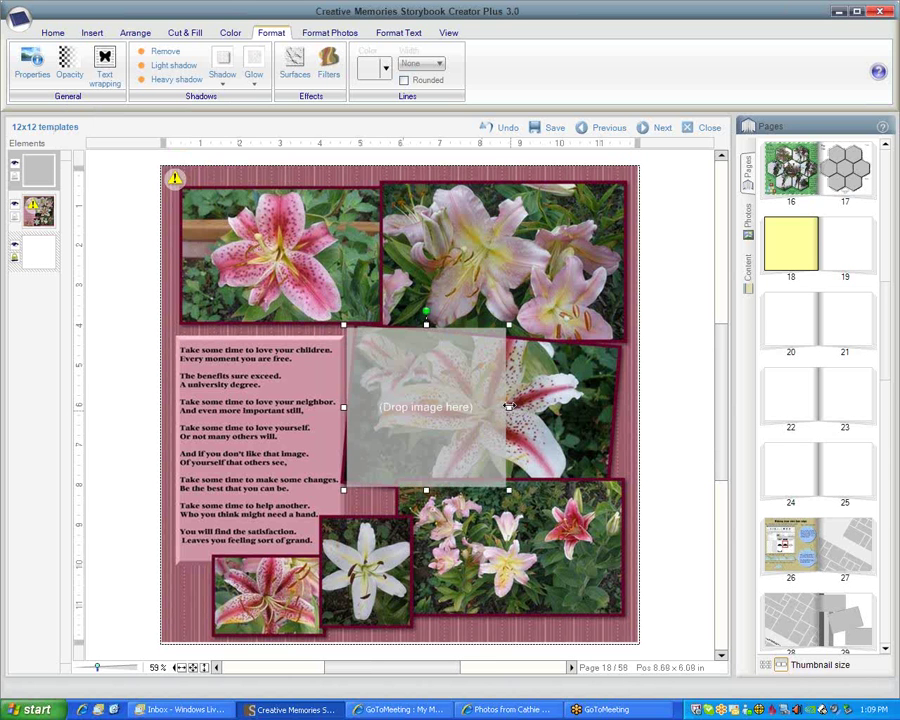
{"action": "left_click_drag", "start_coordinate": [510, 407], "coordinate": [607, 410]}
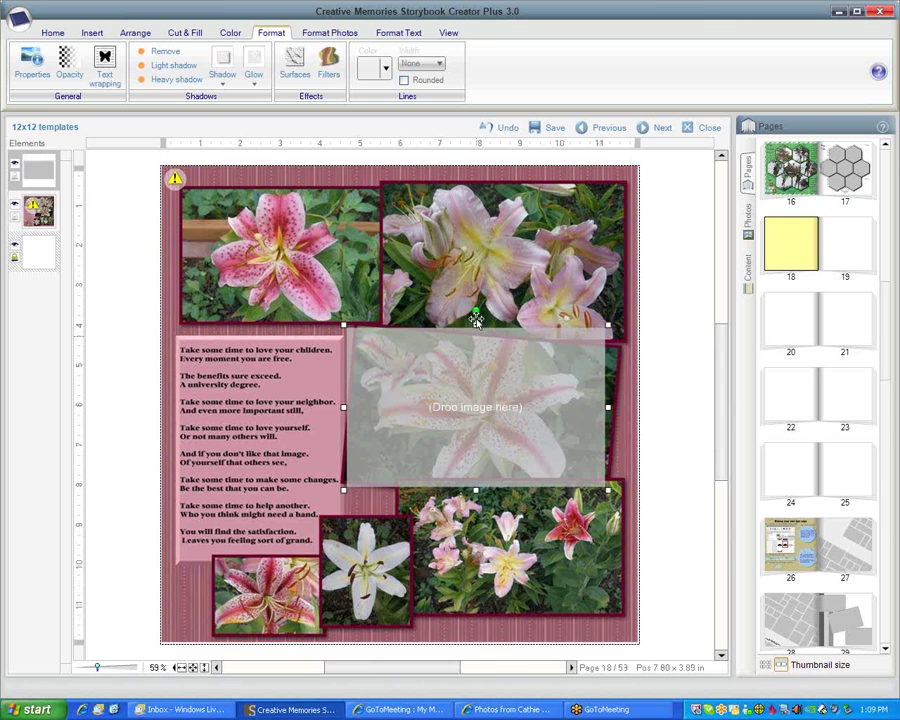
{"action": "left_click_drag", "start_coordinate": [476, 312], "coordinate": [619, 424]}
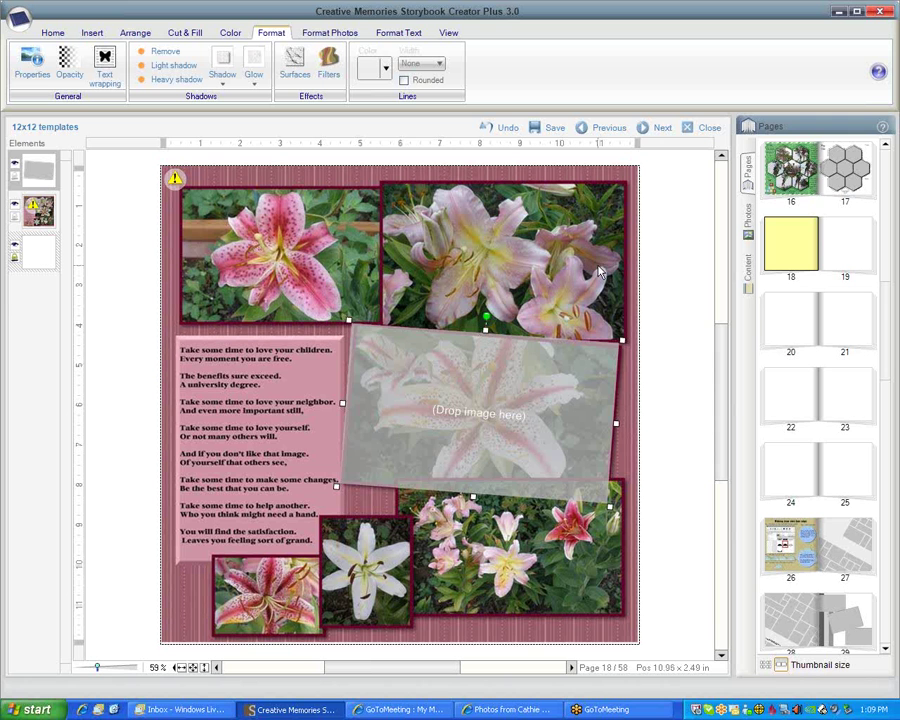
{"action": "left_click_drag", "start_coordinate": [543, 436], "coordinate": [466, 428]}
{"action": "left_click_drag", "start_coordinate": [444, 384], "coordinate": [502, 257]}
Set the top box's rotation to 0 and resize it to cover the upper-right lily photo.
{"action": "right_click", "coordinate": [503, 260]}
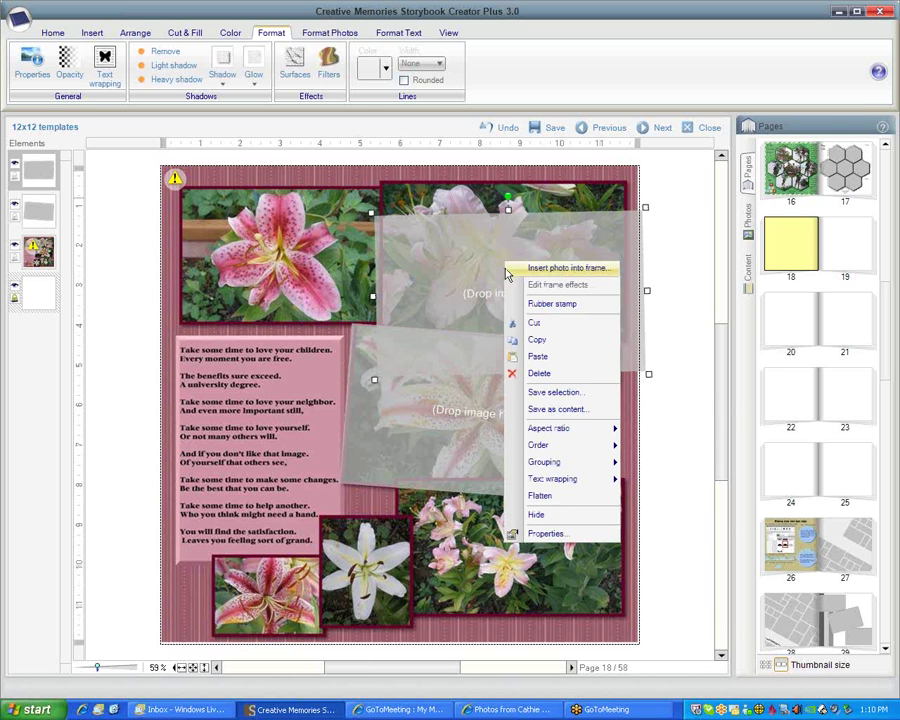
{"action": "left_click", "coordinate": [546, 533]}
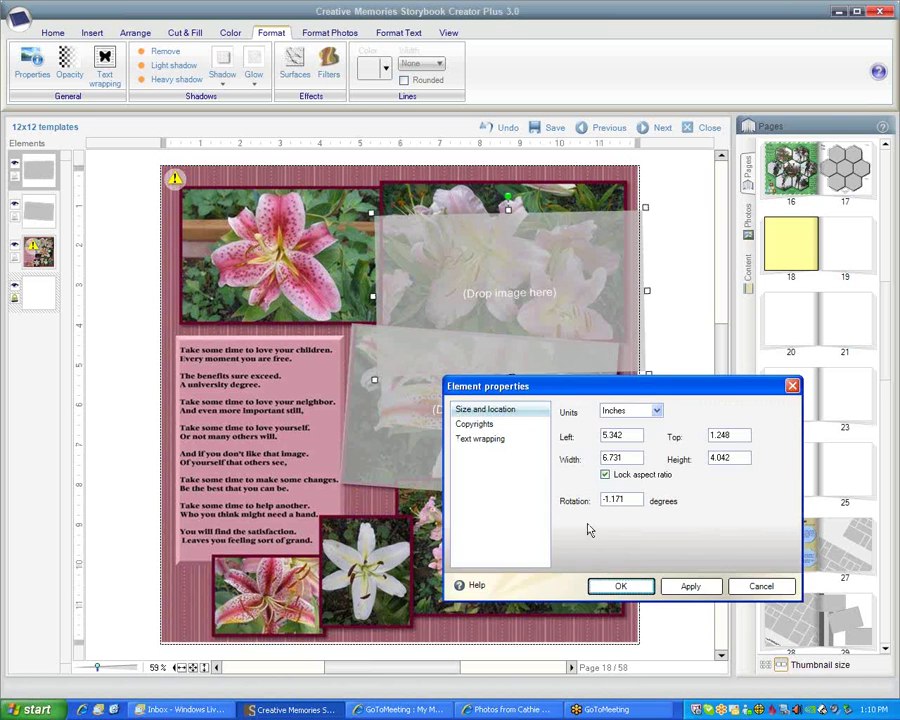
{"action": "left_click_drag", "start_coordinate": [575, 510], "coordinate": [570, 512]}
{"action": "type", "text": "0"}
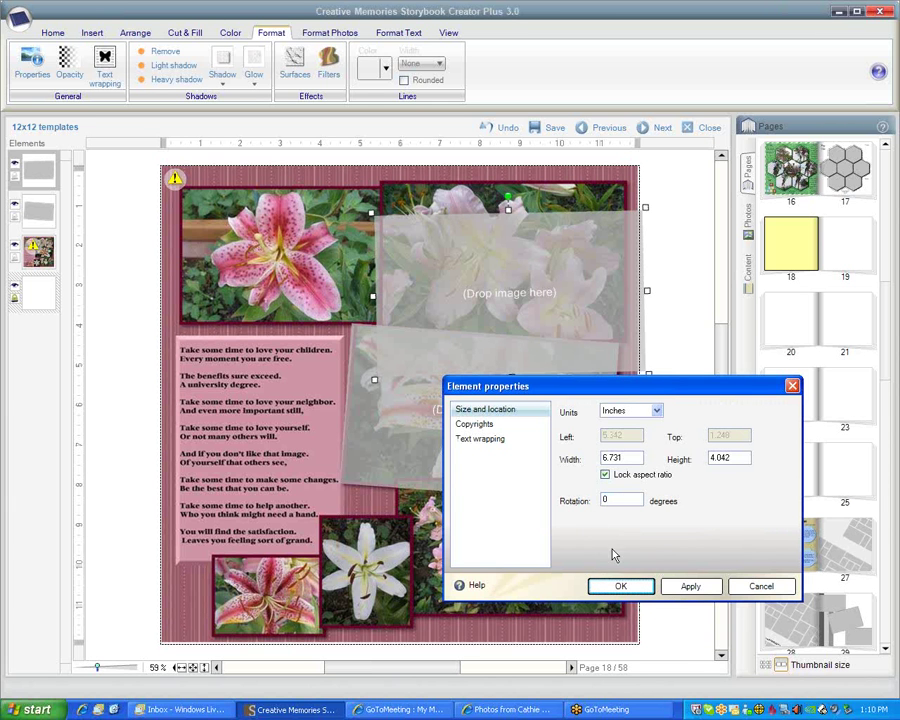
{"action": "left_click", "coordinate": [678, 586]}
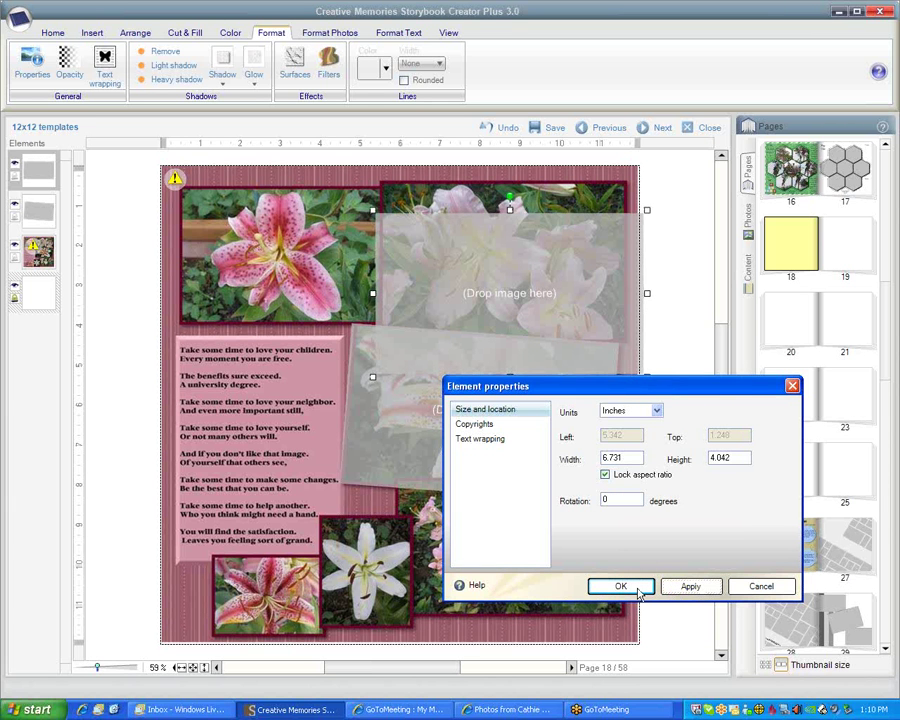
{"action": "left_click", "coordinate": [639, 589]}
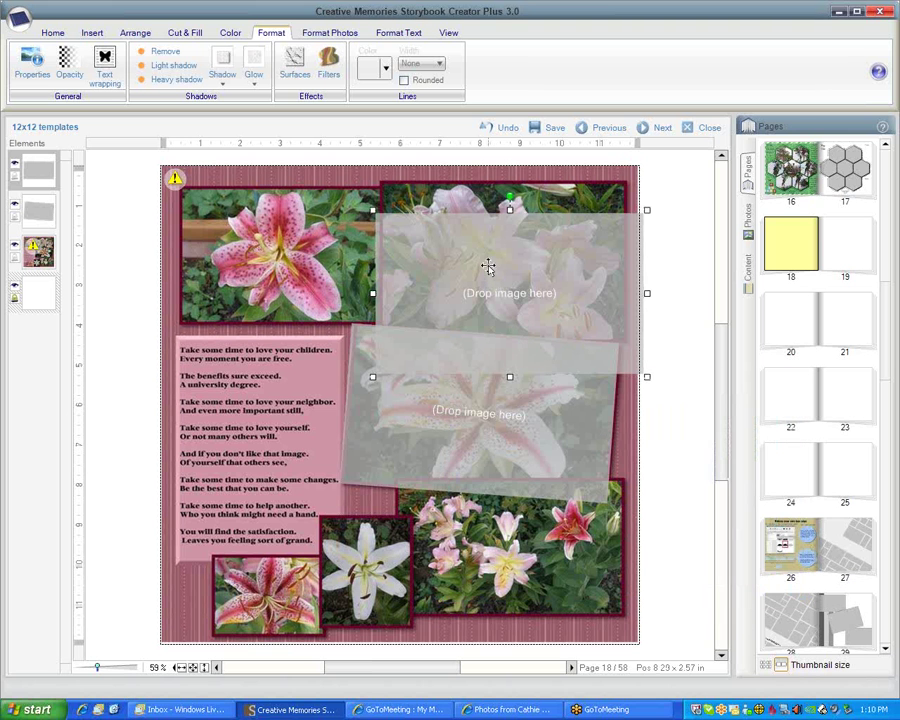
{"action": "left_click_drag", "start_coordinate": [496, 249], "coordinate": [502, 217]}
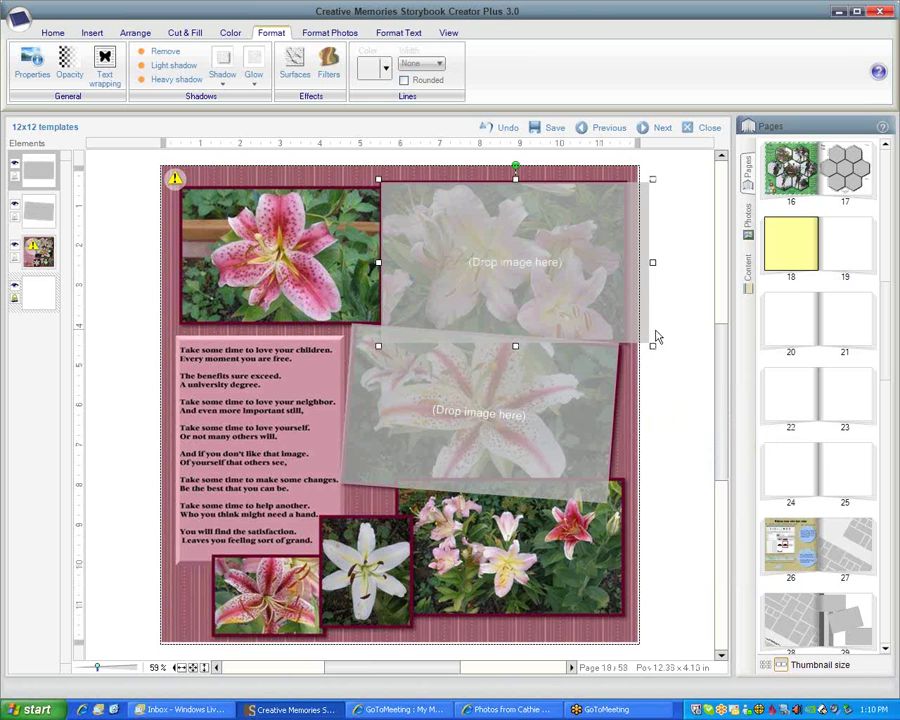
{"action": "left_click_drag", "start_coordinate": [652, 345], "coordinate": [627, 345]}
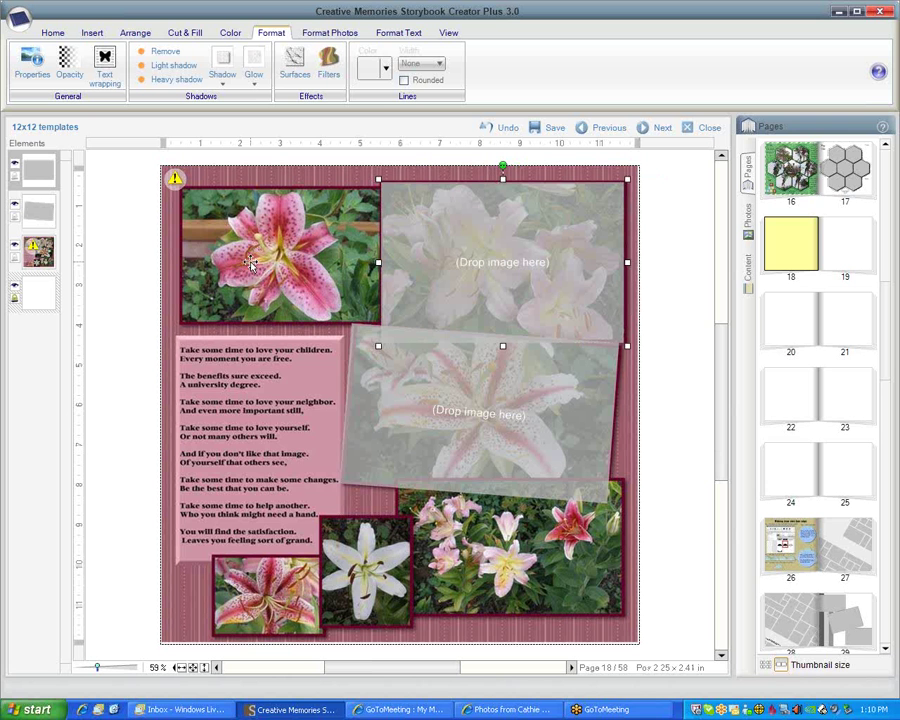
Paste another drop-image box, set its rotation to 0, and move it over the top-left photo.
{"action": "right_click", "coordinate": [217, 247]}
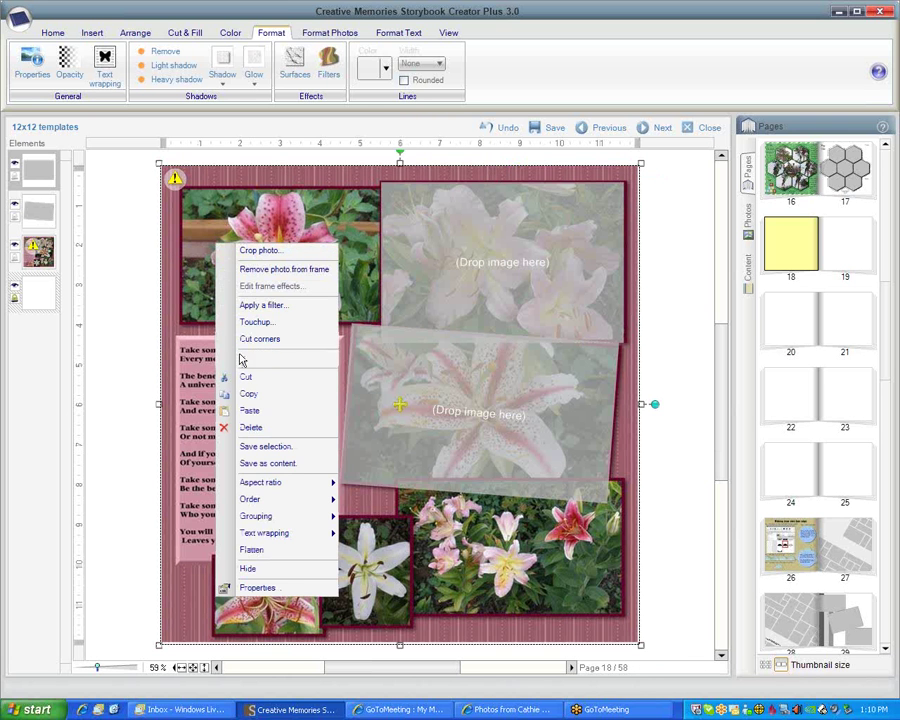
{"action": "left_click", "coordinate": [252, 410]}
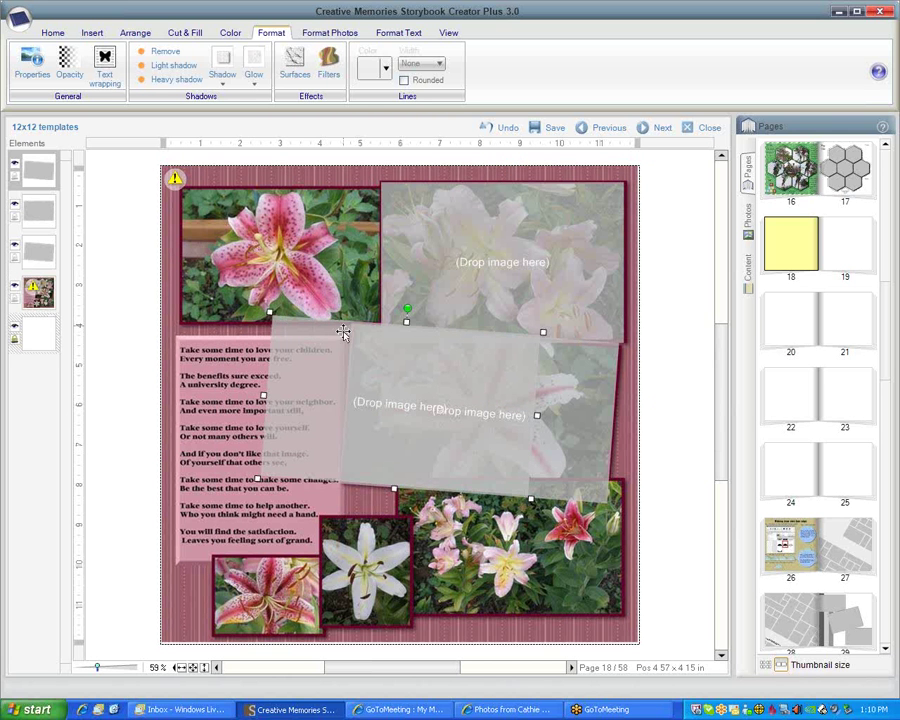
{"action": "right_click", "coordinate": [312, 371]}
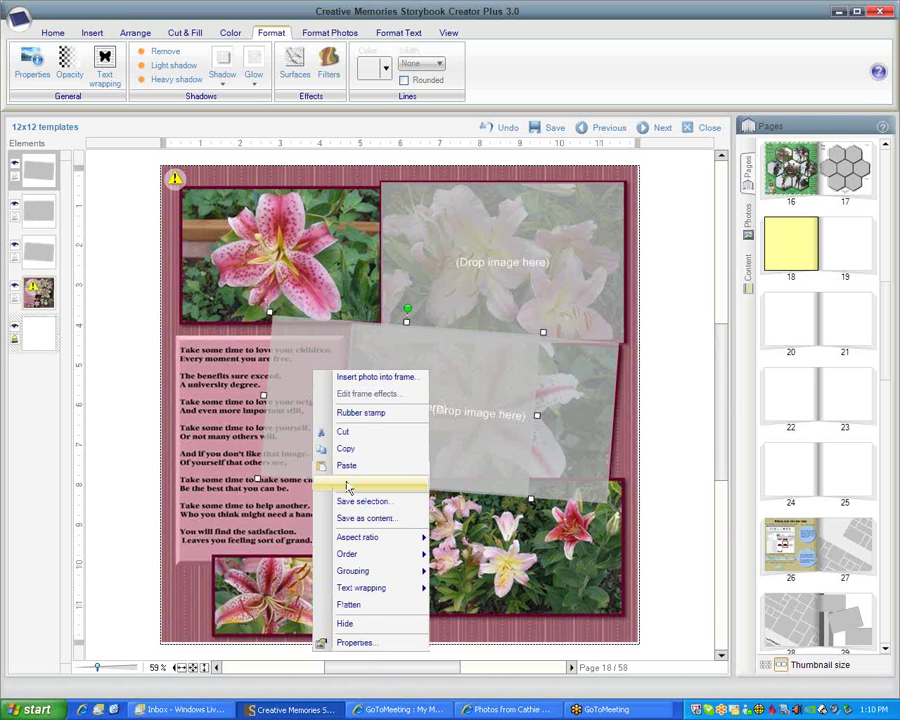
{"action": "left_click", "coordinate": [364, 643]}
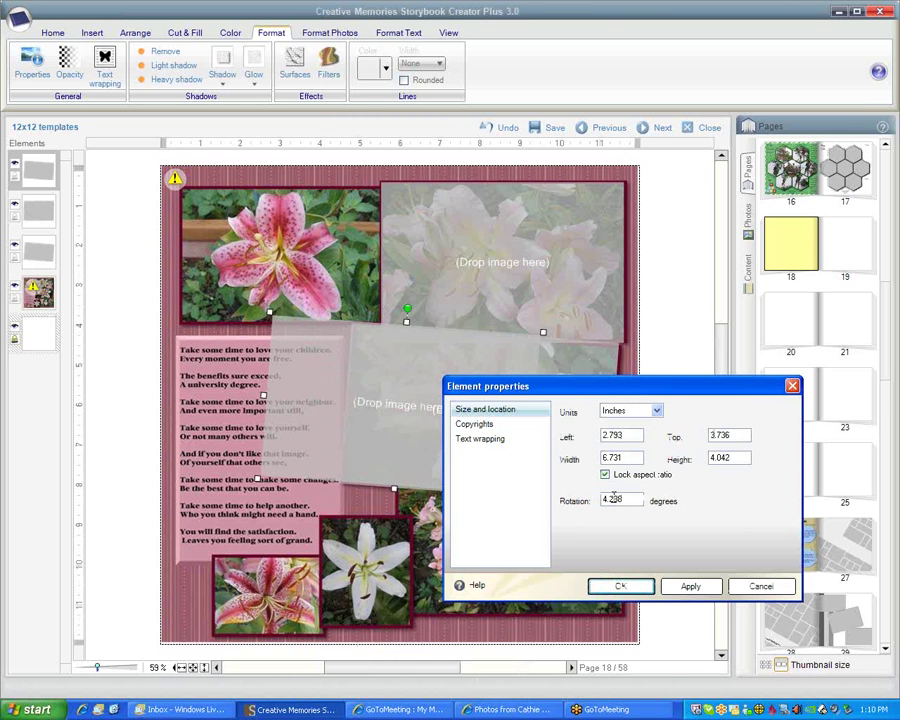
{"action": "double_click", "coordinate": [624, 500]}
{"action": "type", "text": "0"}
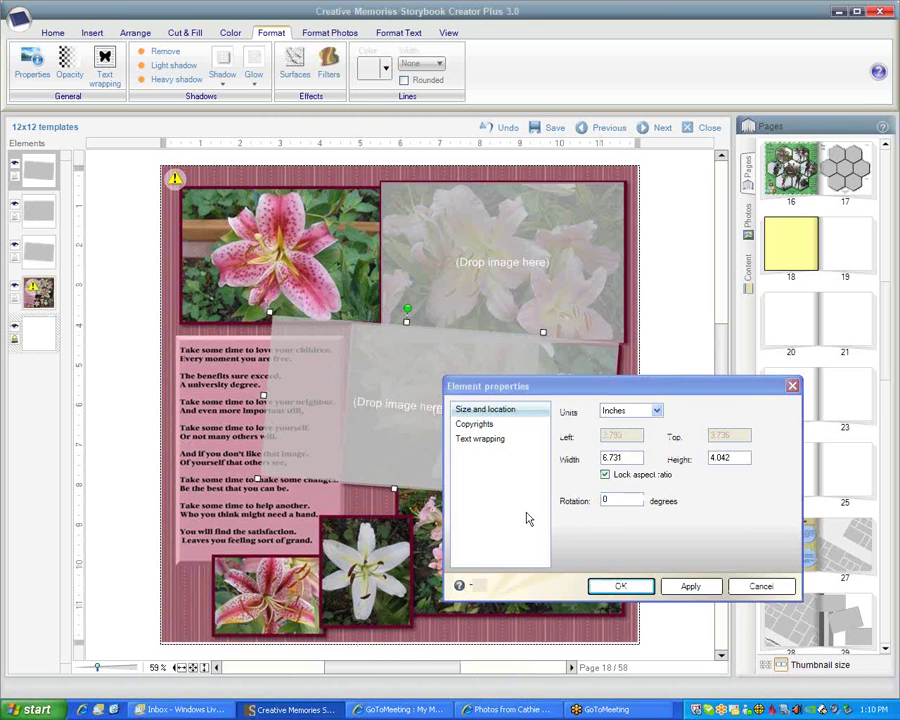
{"action": "key", "text": "Return"}
{"action": "left_click_drag", "start_coordinate": [375, 368], "coordinate": [383, 323]}
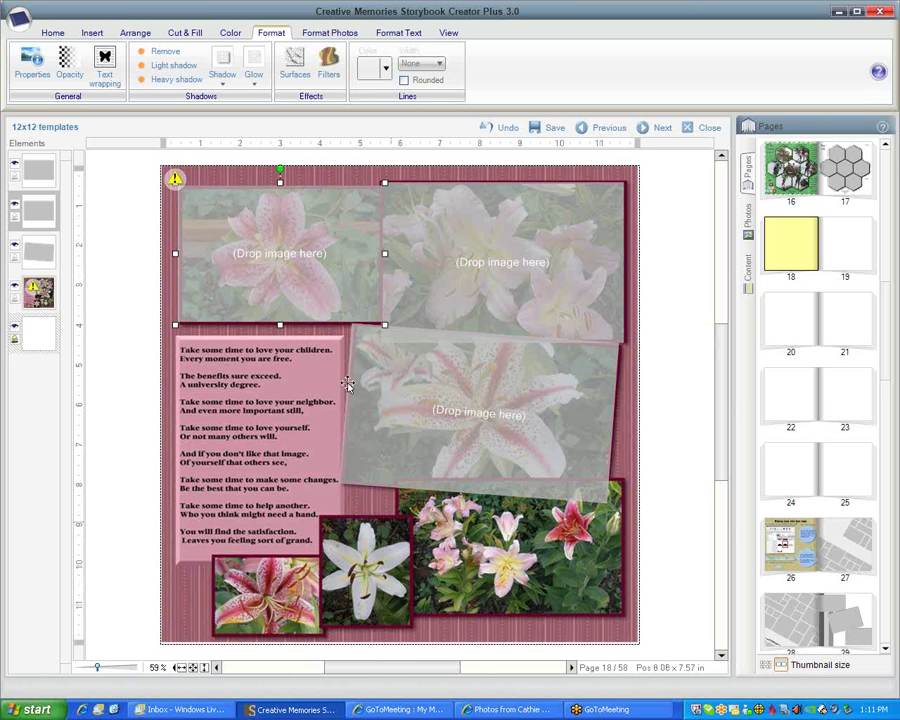
Copy the top-left frame and paste a widened copy over the bottom-right lily photo.
{"action": "right_click", "coordinate": [327, 253]}
{"action": "left_click", "coordinate": [341, 330]}
{"action": "right_click", "coordinate": [543, 530]}
{"action": "left_click", "coordinate": [573, 514]}
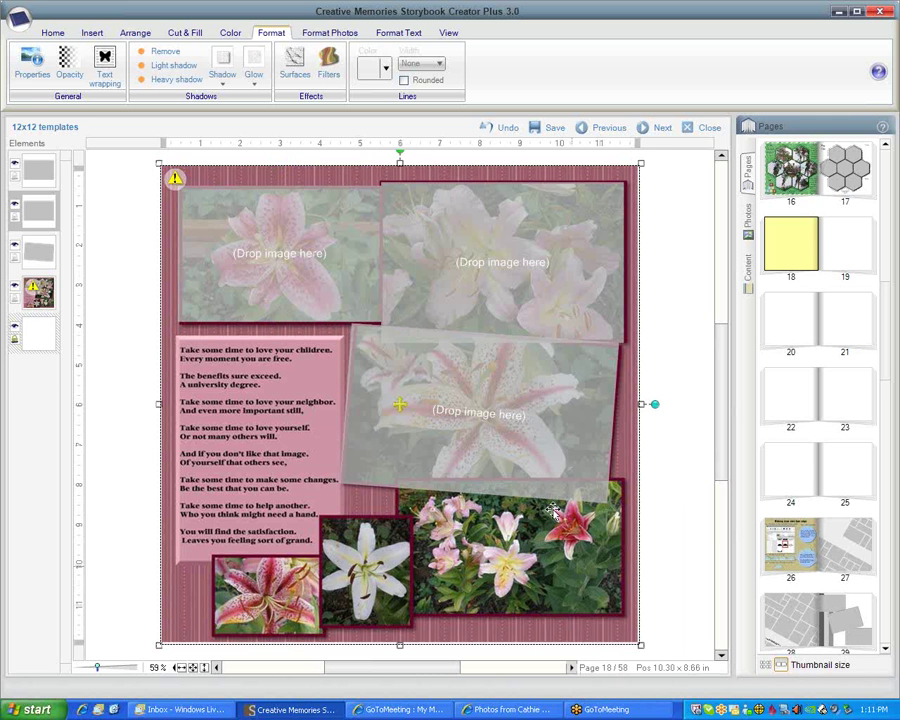
{"action": "left_click_drag", "start_coordinate": [392, 380], "coordinate": [489, 511]}
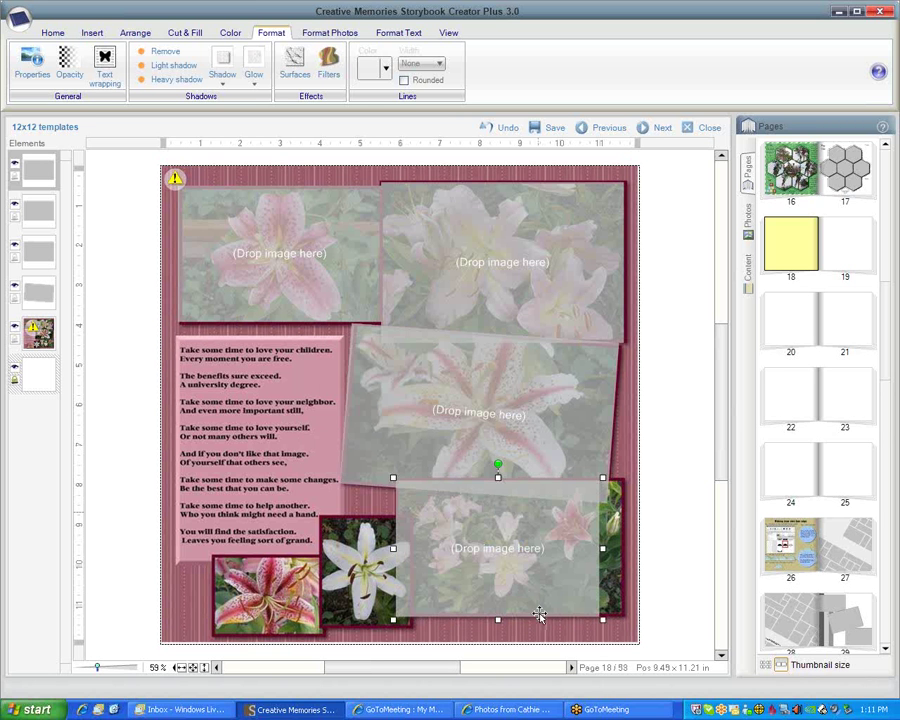
{"action": "left_click_drag", "start_coordinate": [602, 550], "coordinate": [625, 546]}
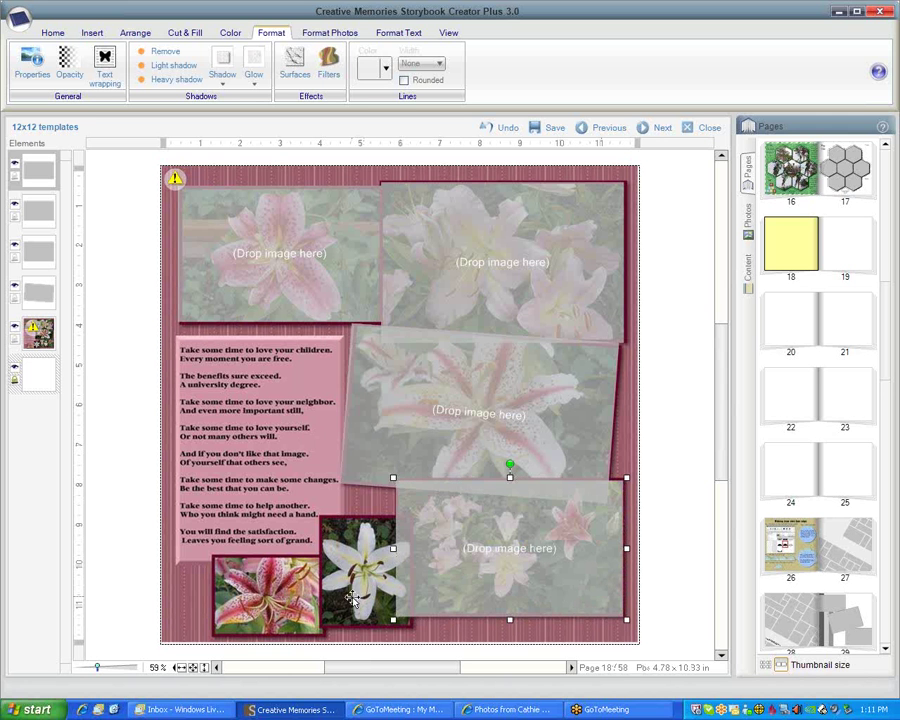
Paste frame copies over the bottom-left photo and the small white-lily photo.
{"action": "right_click", "coordinate": [357, 533]}
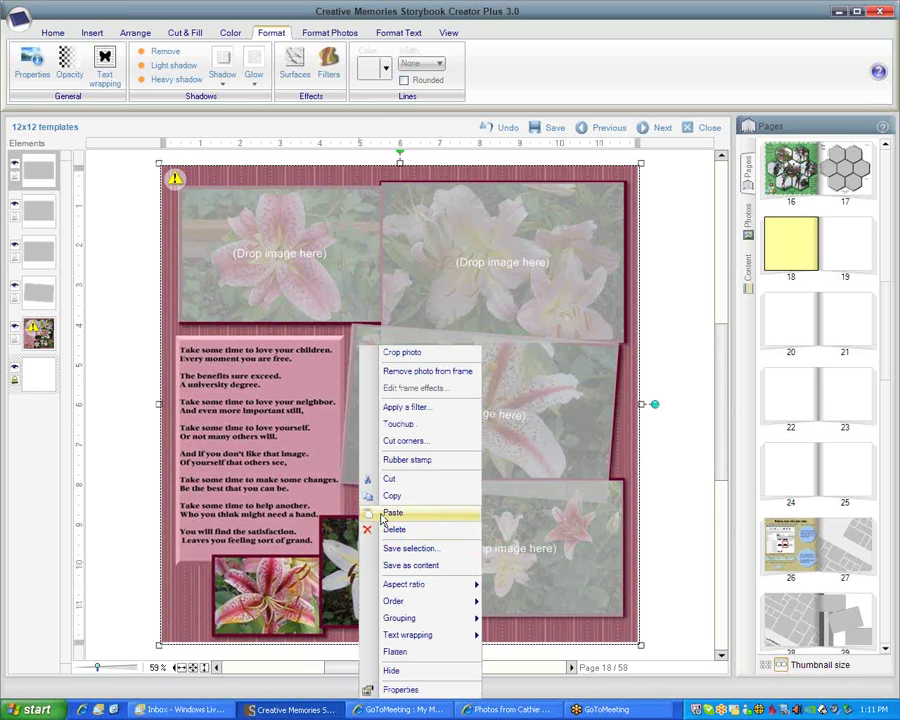
{"action": "left_click", "coordinate": [381, 515]}
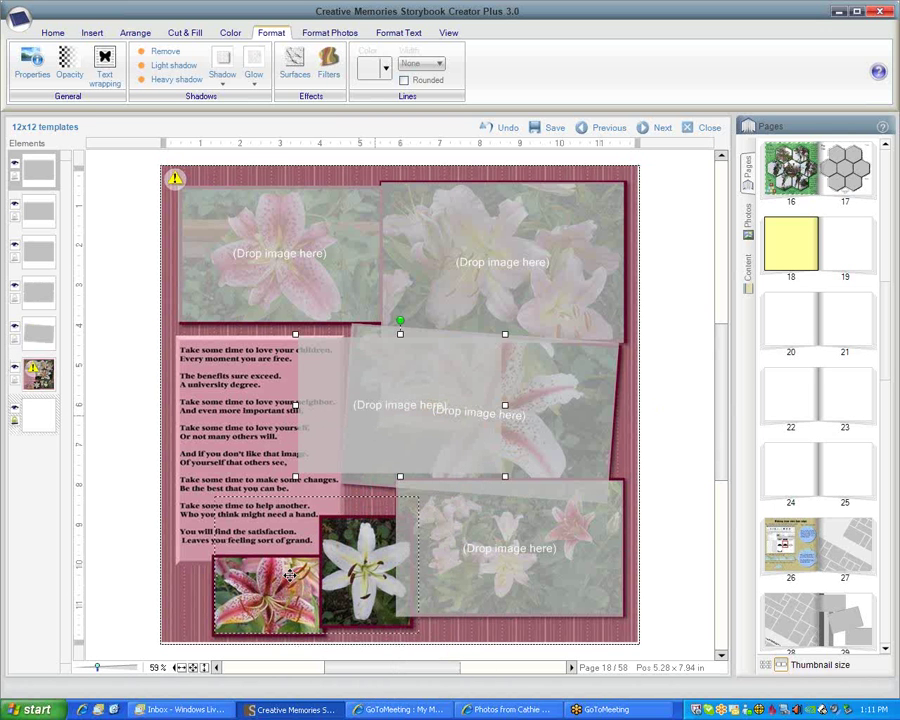
{"action": "left_click_drag", "start_coordinate": [505, 360], "coordinate": [325, 553]}
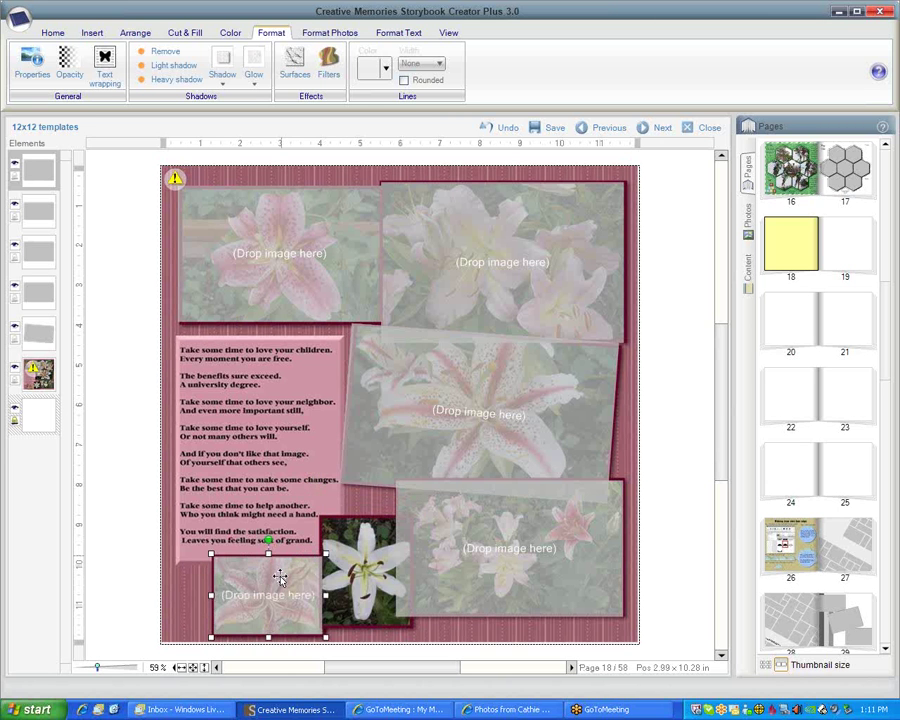
{"action": "left_click", "coordinate": [209, 553]}
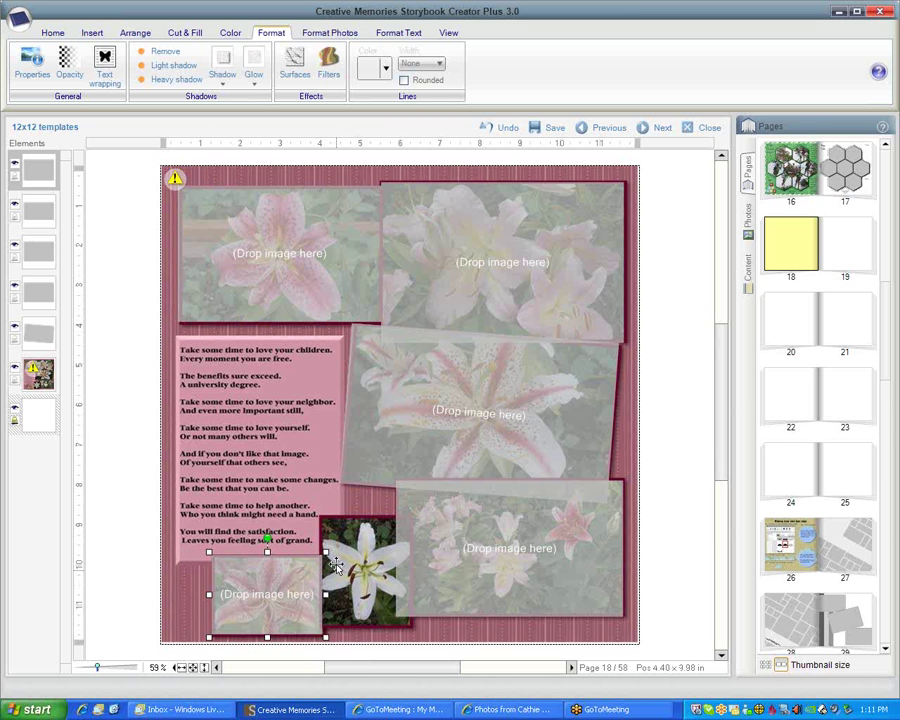
{"action": "key", "text": "ctrl+v"}
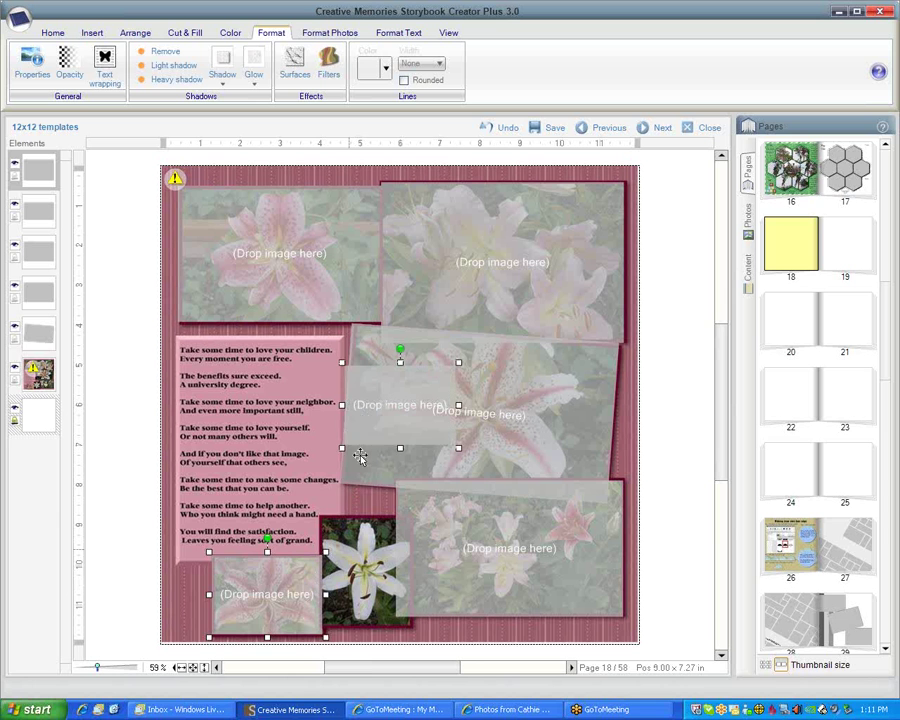
{"action": "left_click_drag", "start_coordinate": [365, 387], "coordinate": [342, 542]}
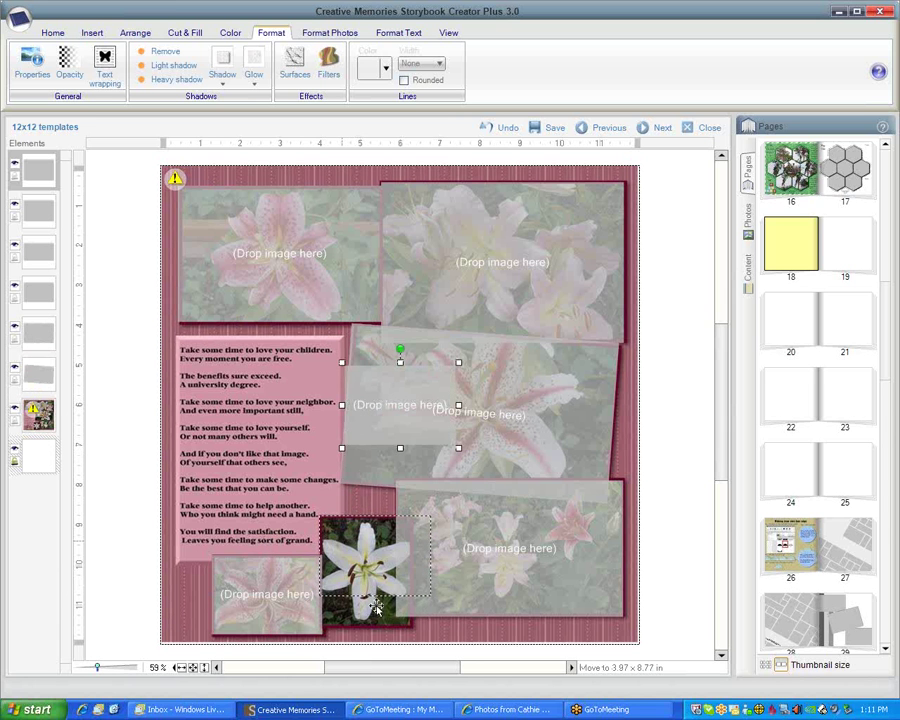
{"action": "left_click_drag", "start_coordinate": [432, 601], "coordinate": [446, 639]}
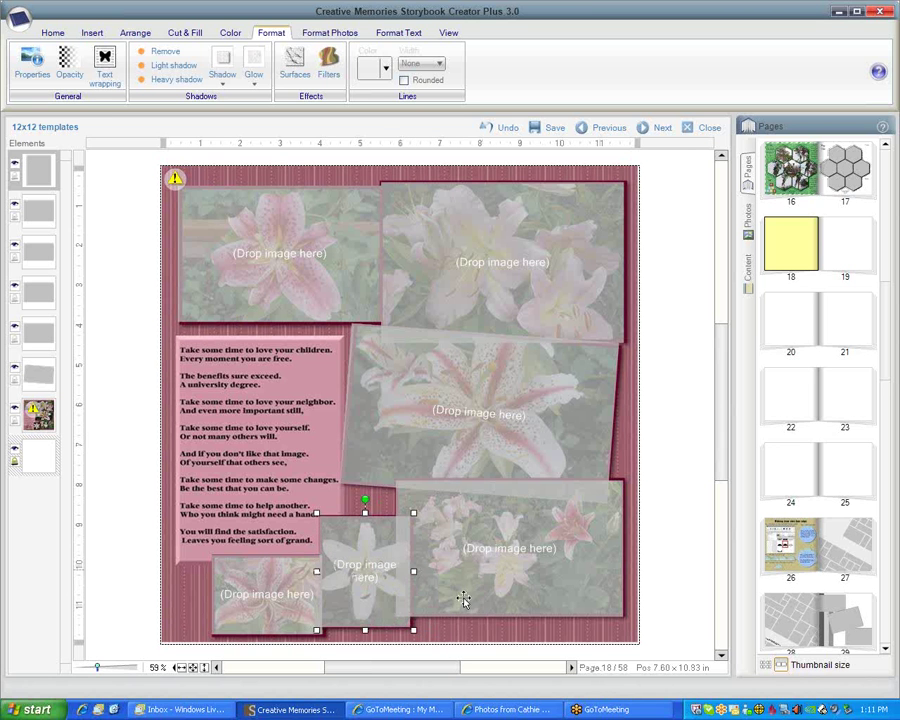
{"action": "left_click_drag", "start_coordinate": [413, 570], "coordinate": [416, 571]}
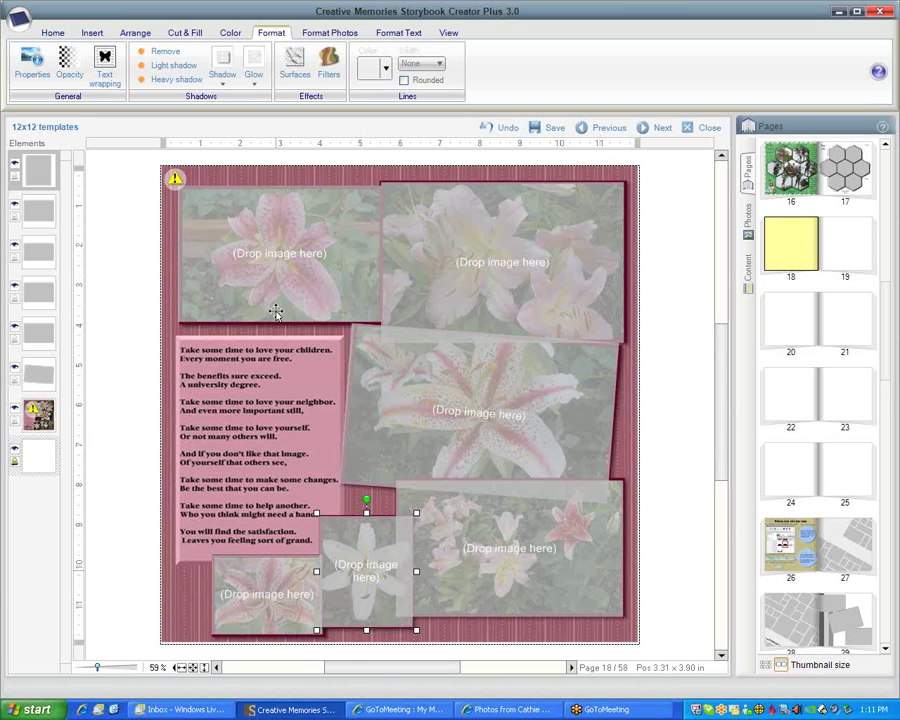
Select the top-left, top-right and middle frames together.
{"action": "left_click", "coordinate": [273, 273], "text": "ctrl"}
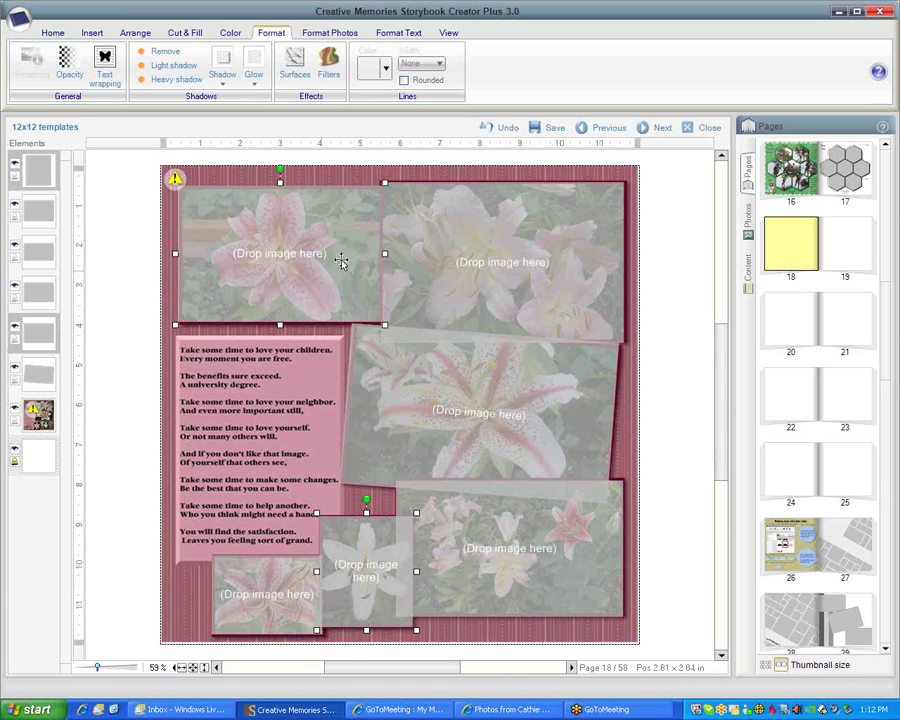
{"action": "left_click", "coordinate": [444, 269], "text": "ctrl"}
{"action": "left_click", "coordinate": [434, 436], "text": "ctrl"}
Add the bottom-right and bottom-left frames to the selection and set all frames to full opacity.
{"action": "left_click", "coordinate": [474, 522], "text": "ctrl"}
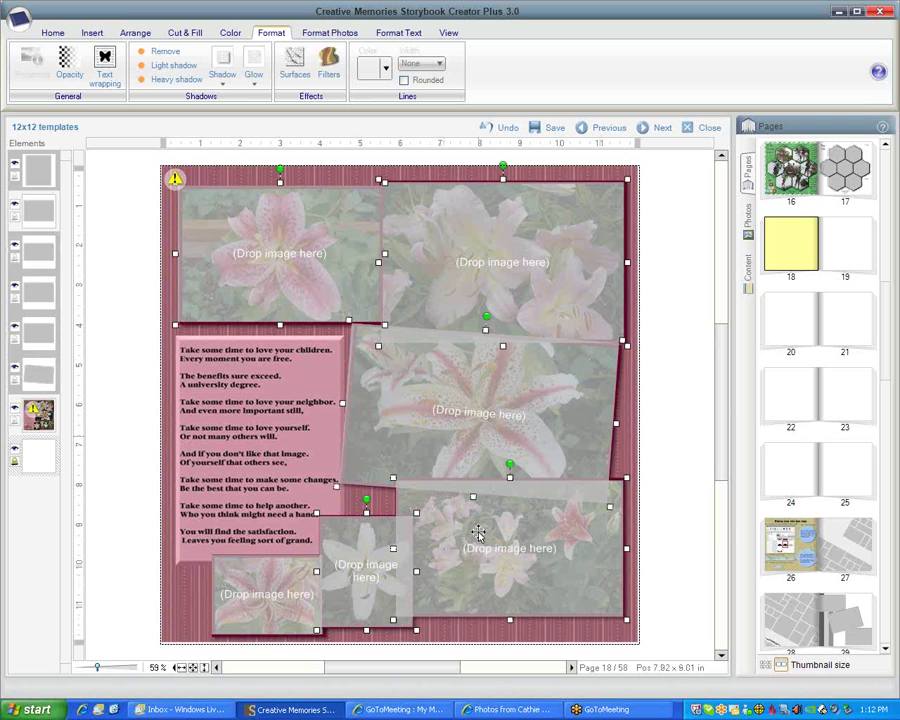
{"action": "left_click", "coordinate": [289, 594], "text": "ctrl"}
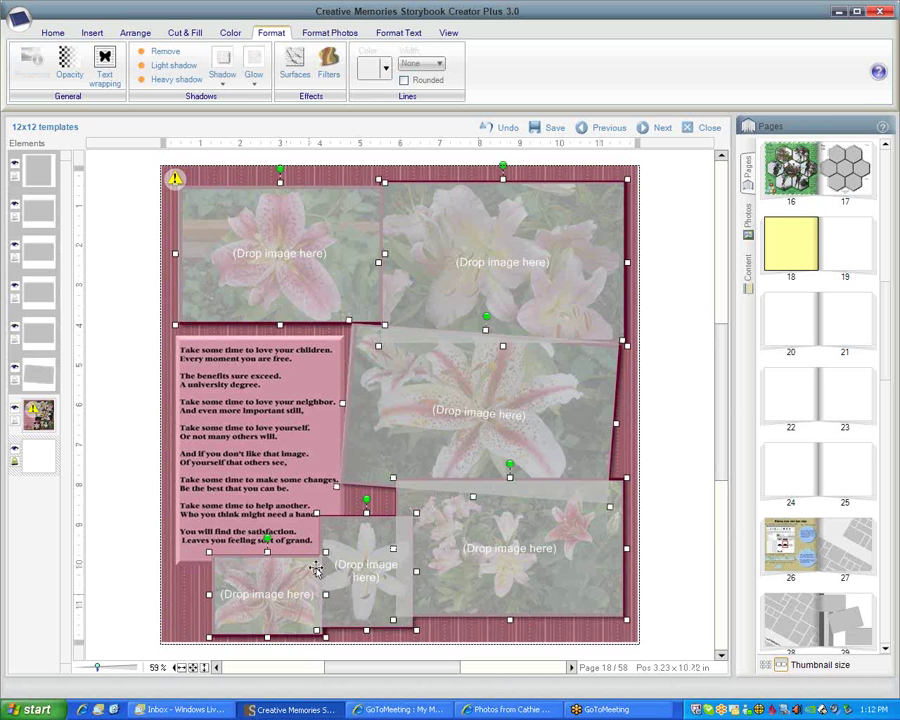
{"action": "left_click", "coordinate": [70, 66]}
{"action": "left_click_drag", "start_coordinate": [148, 137], "coordinate": [203, 149]}
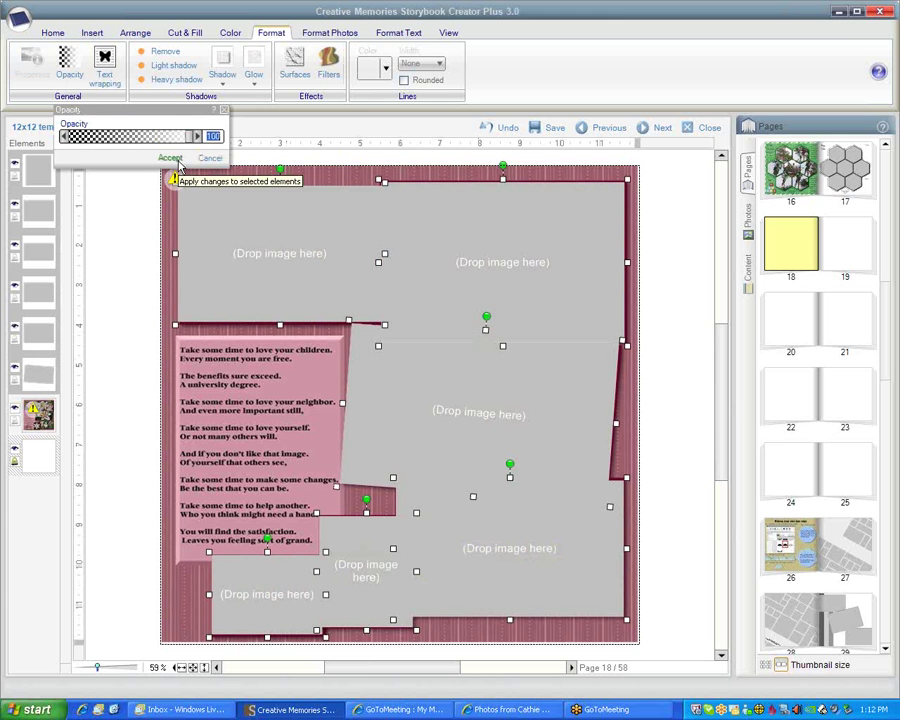
{"action": "left_click", "coordinate": [170, 158]}
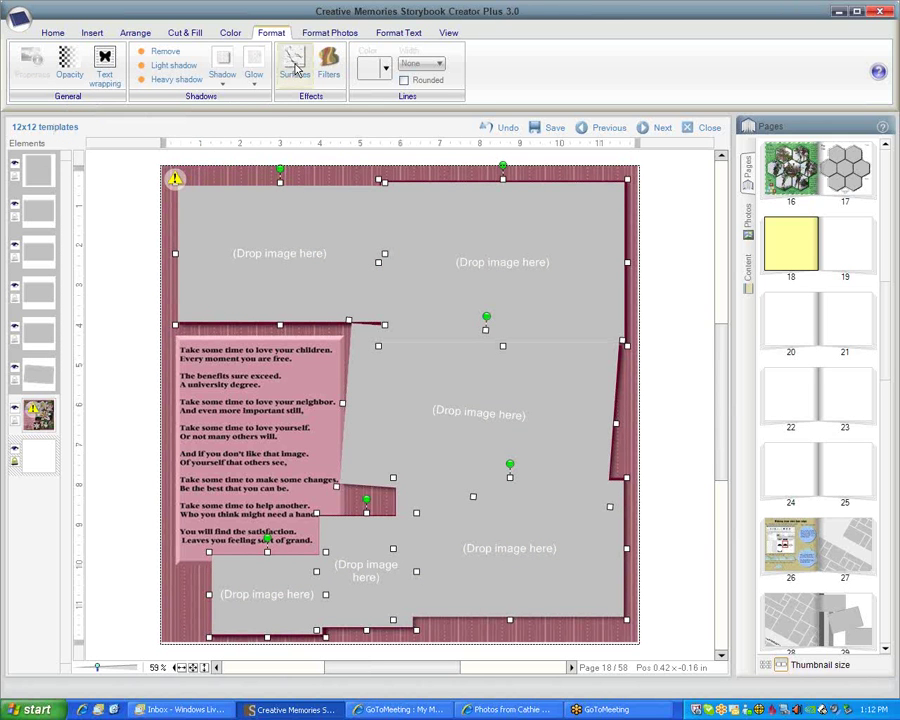
Give all six frames a solid dark burgundy mat.
{"action": "left_click", "coordinate": [335, 36]}
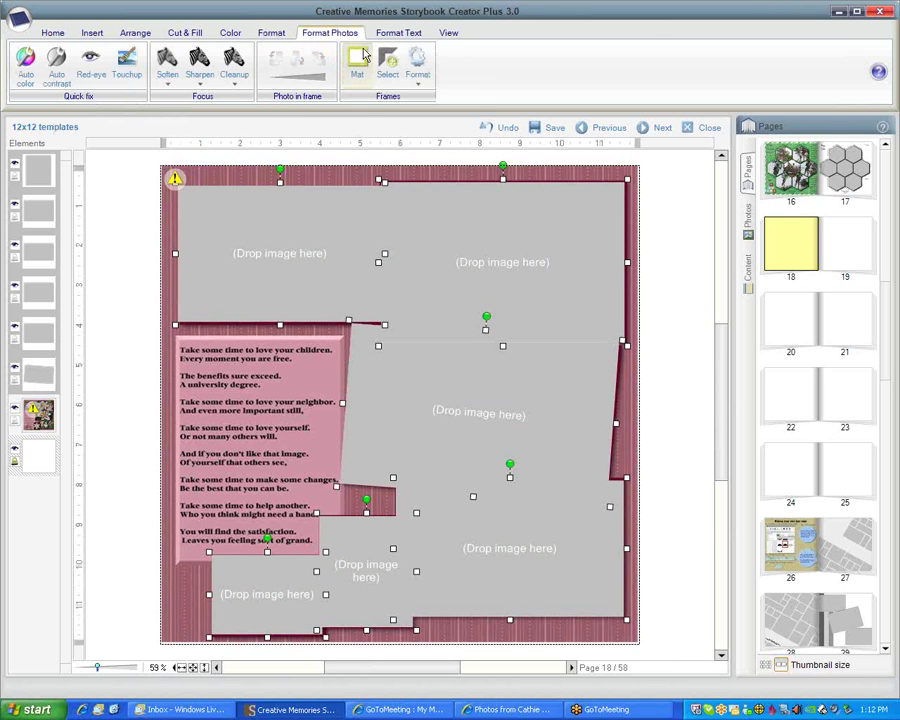
{"action": "left_click", "coordinate": [358, 65]}
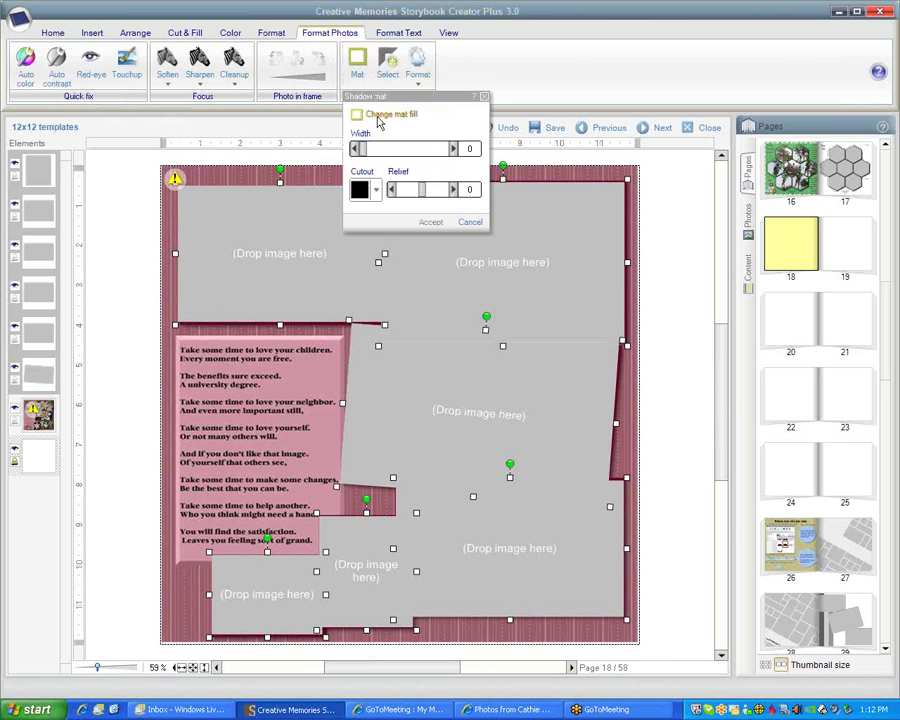
{"action": "left_click", "coordinate": [380, 116]}
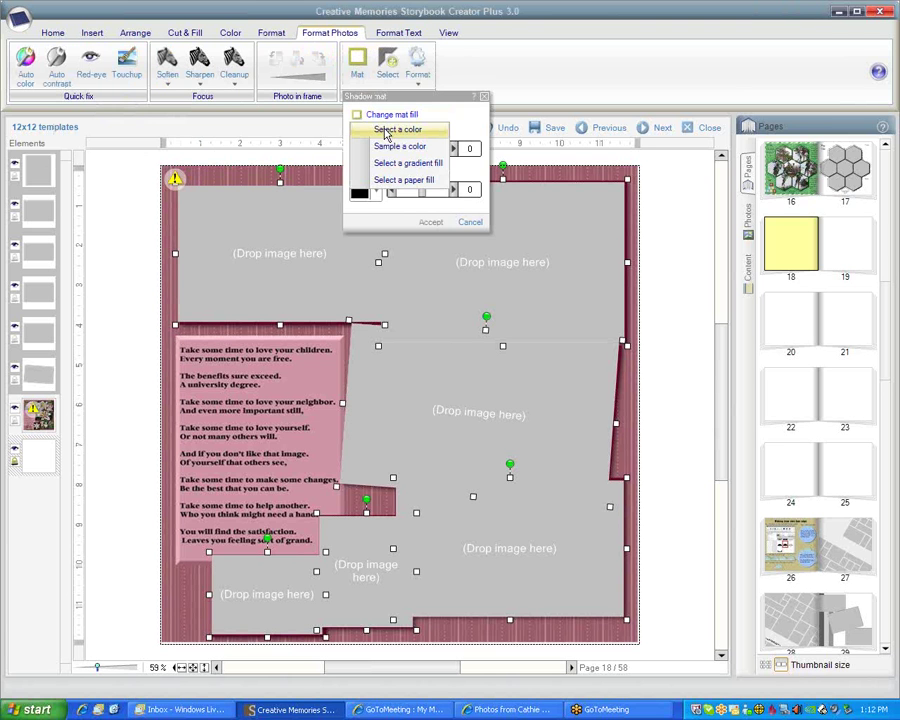
{"action": "left_click", "coordinate": [385, 135]}
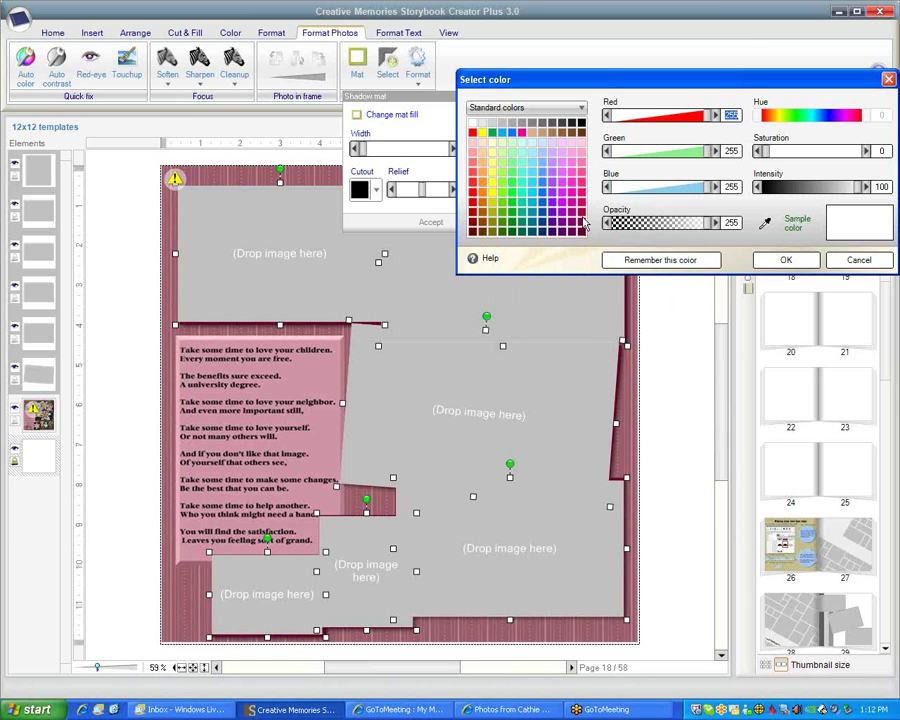
{"action": "left_click", "coordinate": [581, 230]}
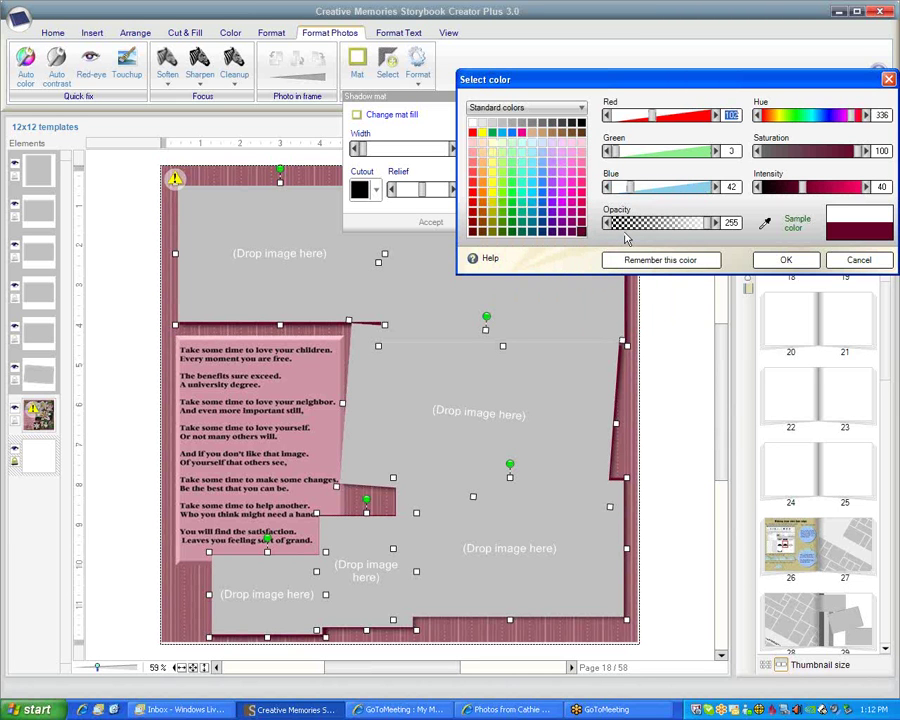
{"action": "left_click", "coordinate": [787, 261]}
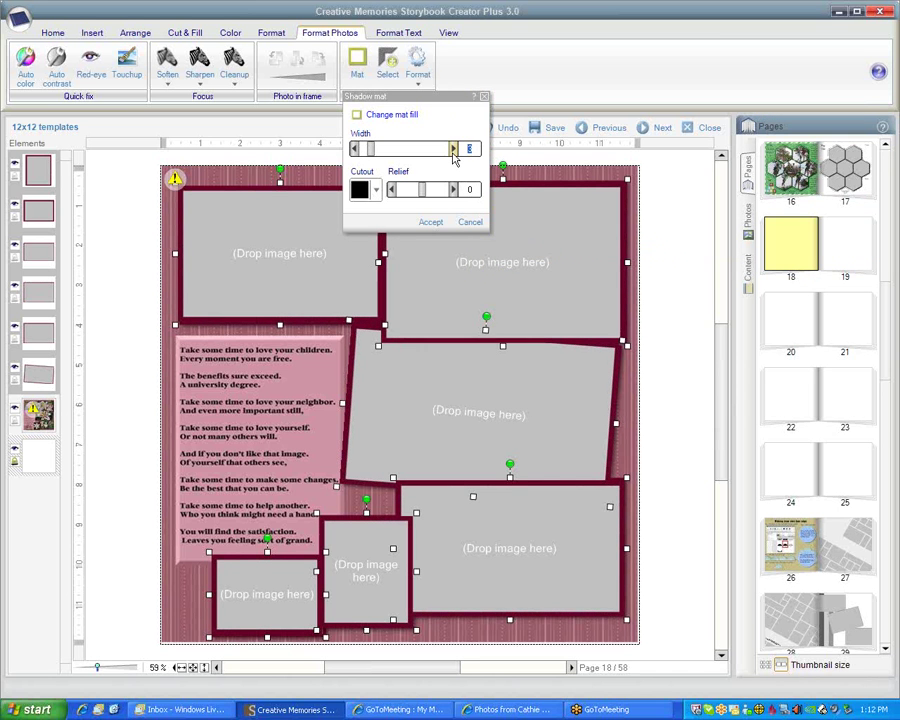
{"action": "left_click", "coordinate": [429, 222]}
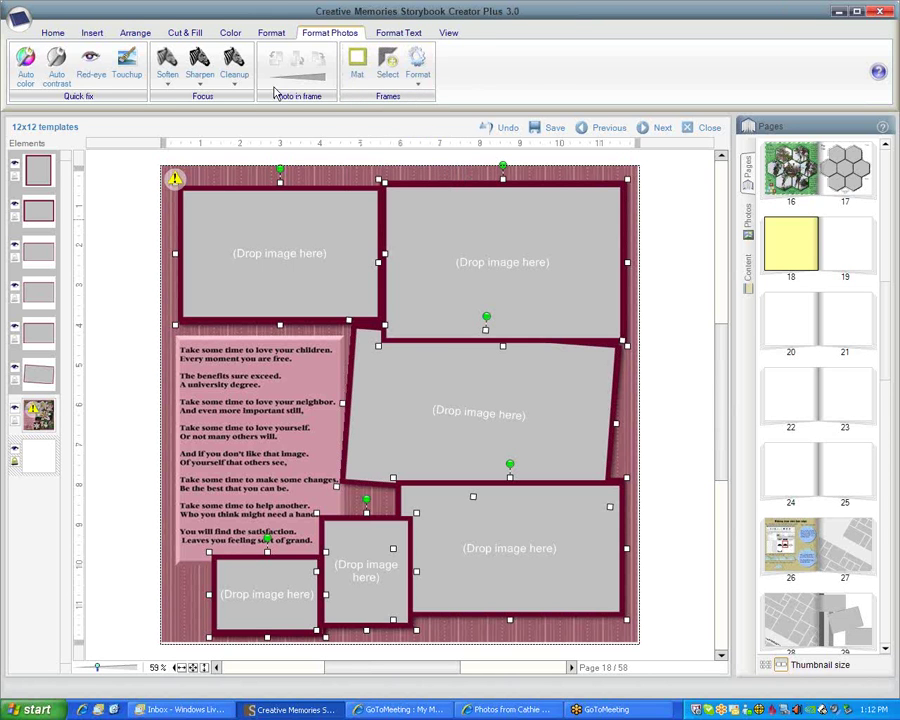
Paste a copy of the top-left frame at the left-middle and send it behind the small bottom frames.
{"action": "left_click", "coordinate": [269, 38]}
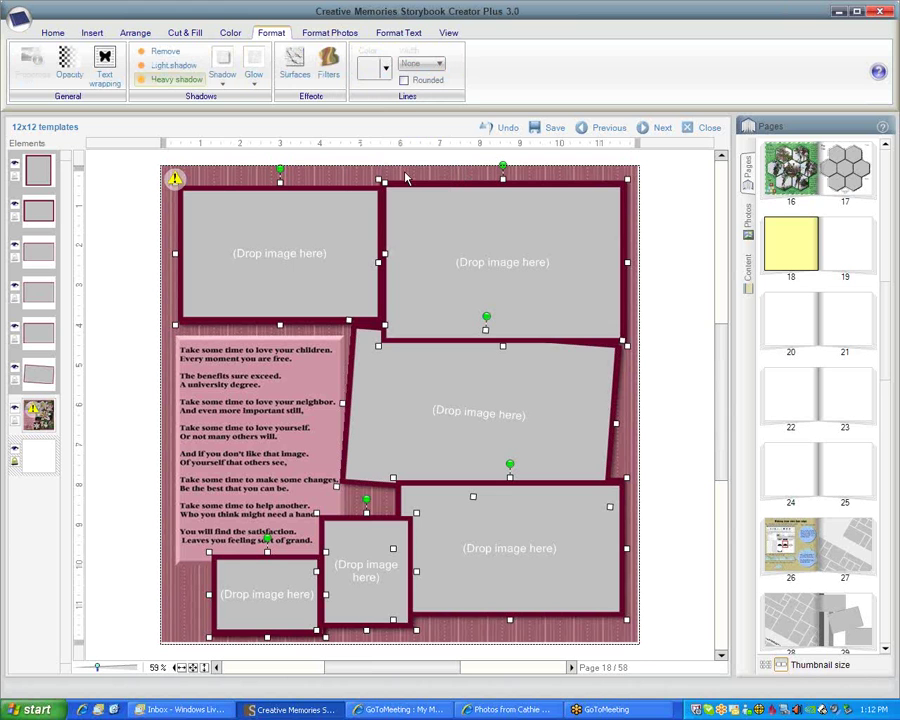
{"action": "left_click", "coordinate": [677, 393]}
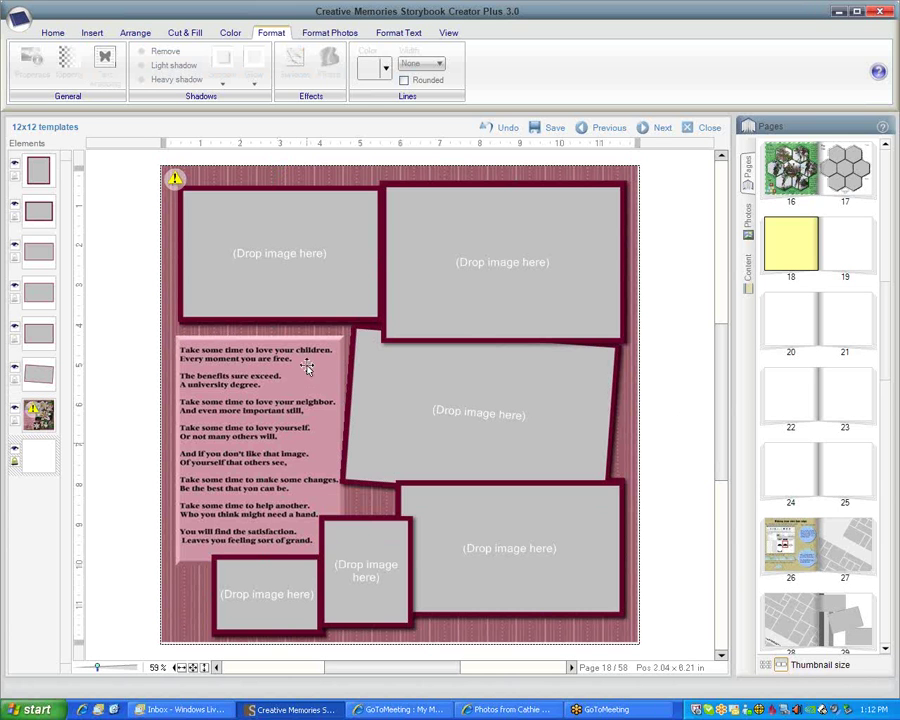
{"action": "left_click", "coordinate": [328, 266]}
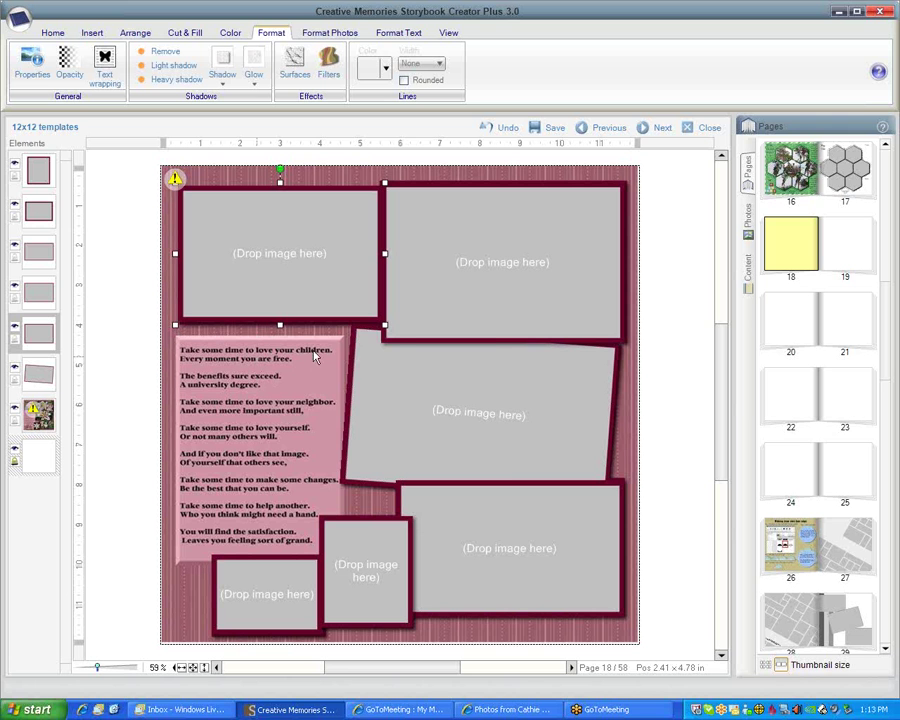
{"action": "key", "text": "ctrl+v"}
{"action": "left_click_drag", "start_coordinate": [313, 360], "coordinate": [356, 537]}
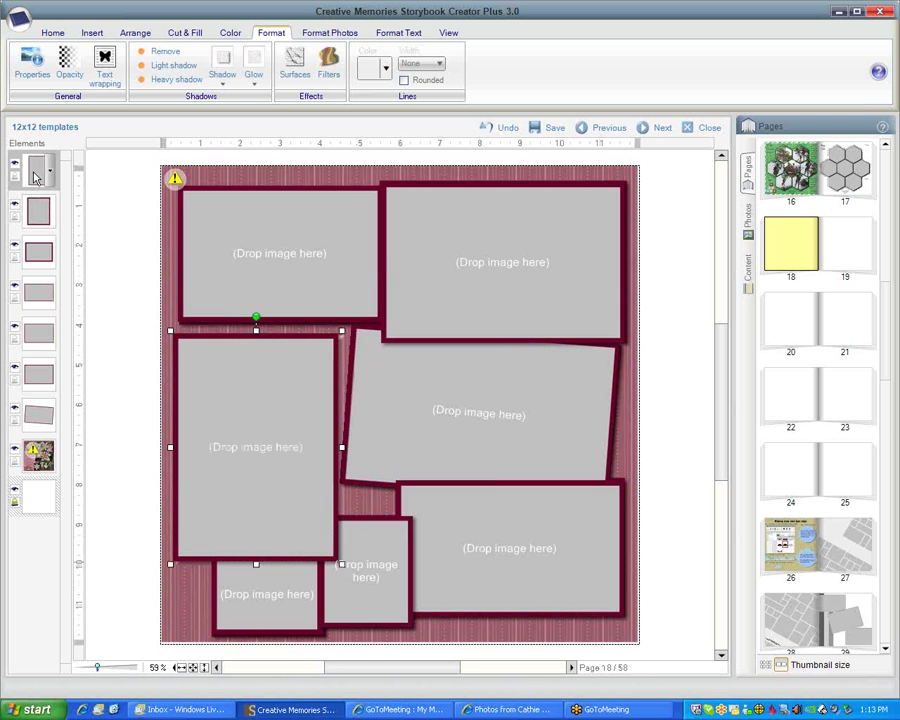
{"action": "left_click_drag", "start_coordinate": [50, 362], "coordinate": [50, 402]}
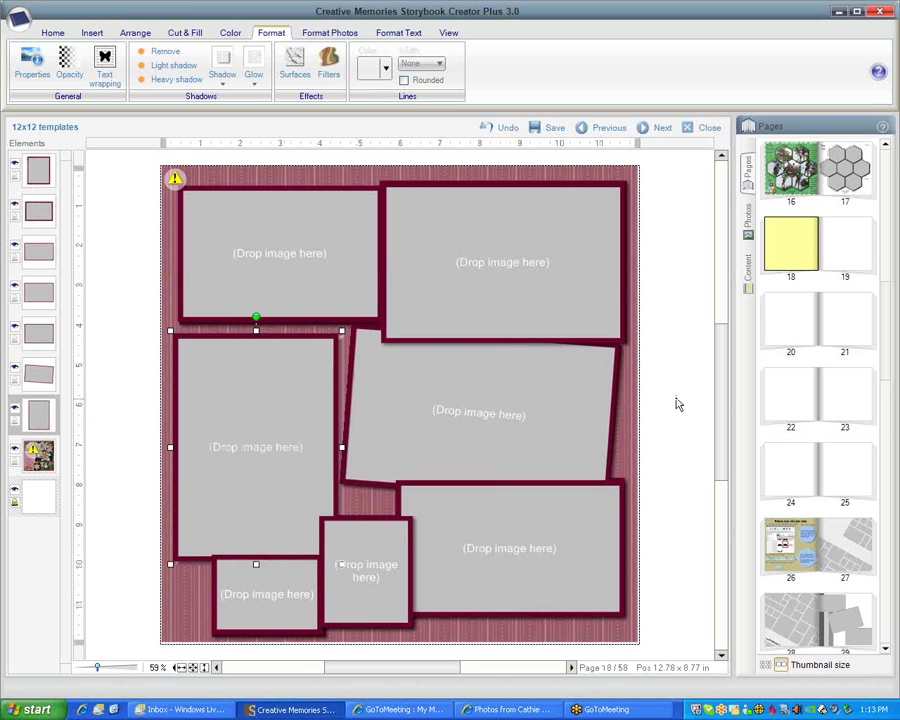
Drop a flower photo into the tall left frame and fill it with burgundy sampled from the background.
{"action": "left_click", "coordinate": [748, 222]}
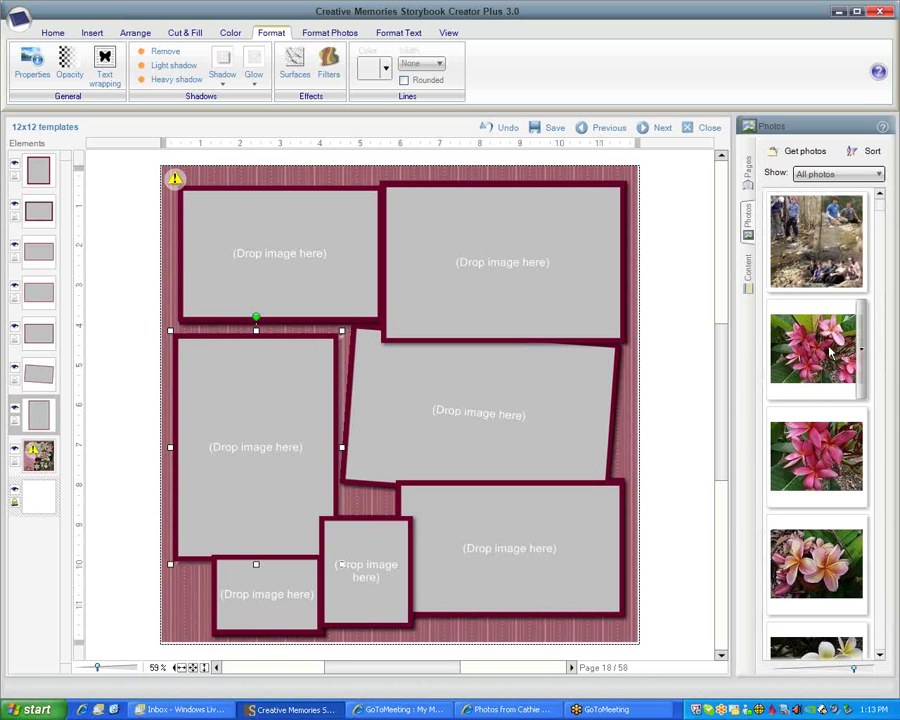
{"action": "left_click_drag", "start_coordinate": [840, 325], "coordinate": [262, 403]}
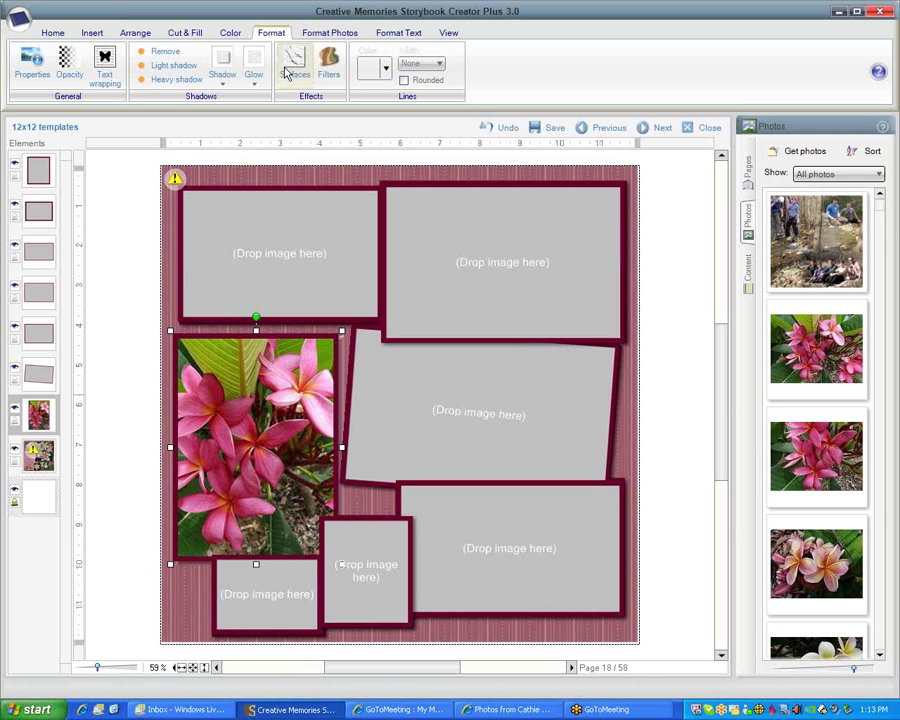
{"action": "left_click", "coordinate": [185, 32]}
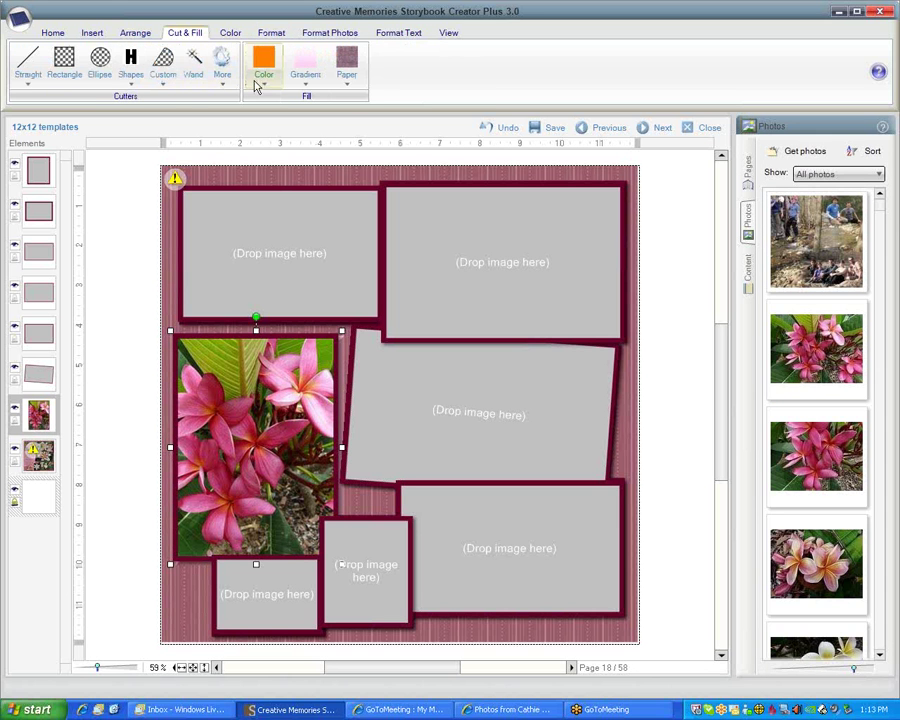
{"action": "left_click", "coordinate": [263, 87]}
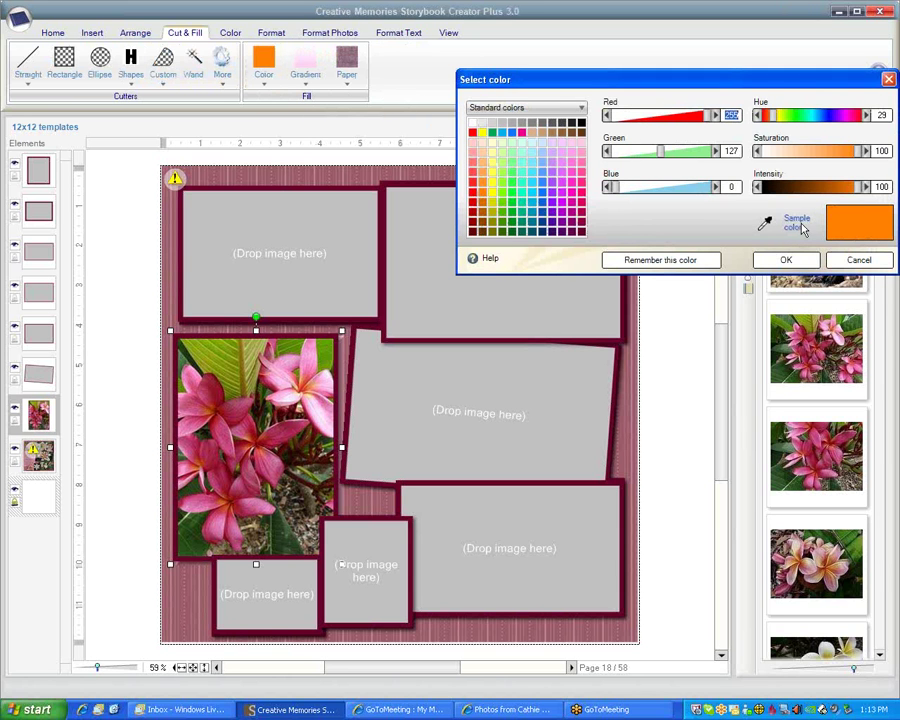
{"action": "left_click", "coordinate": [805, 220]}
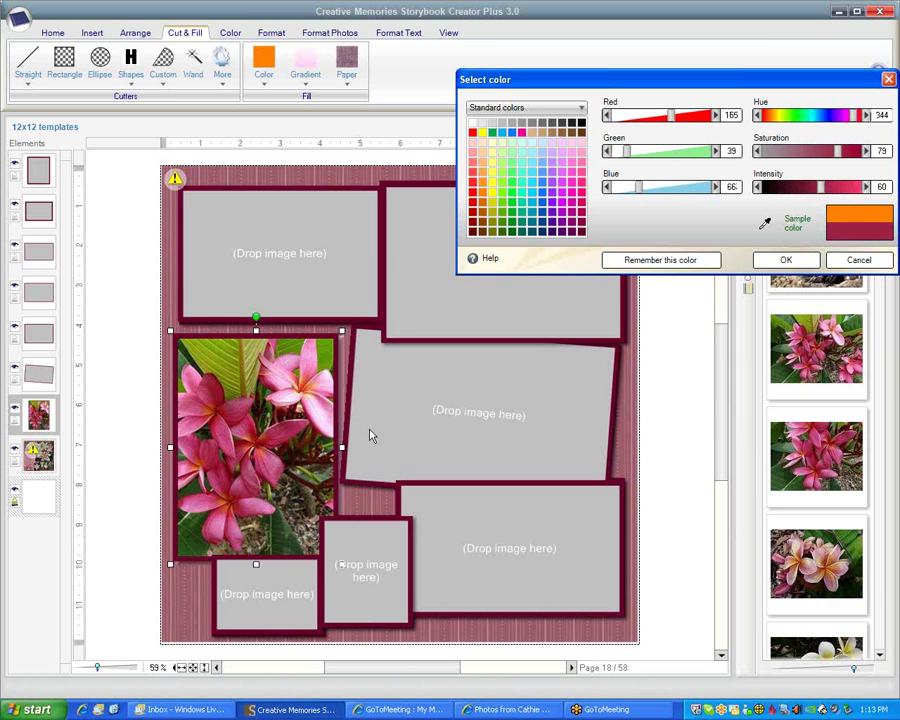
{"action": "left_click", "coordinate": [778, 262]}
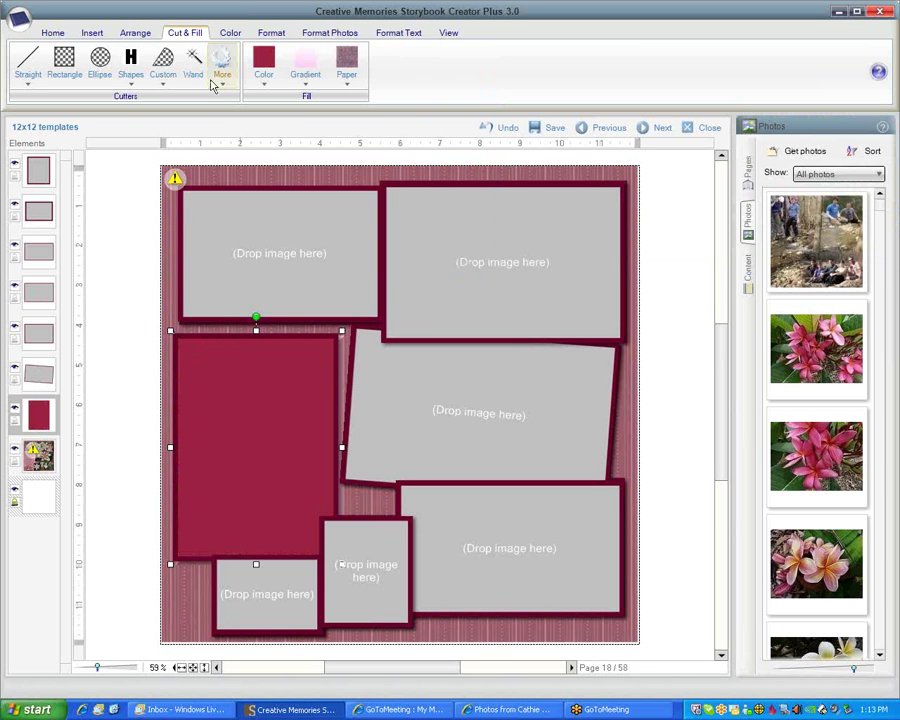
Add an empty text box and fit it over the burgundy frame.
{"action": "left_click", "coordinate": [91, 34]}
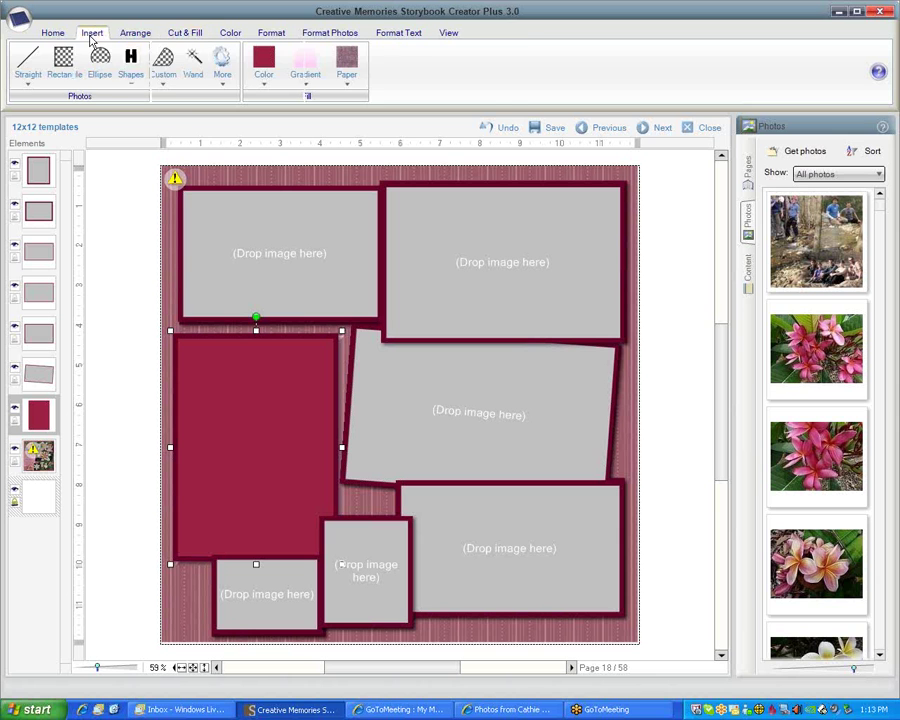
{"action": "left_click", "coordinate": [176, 80]}
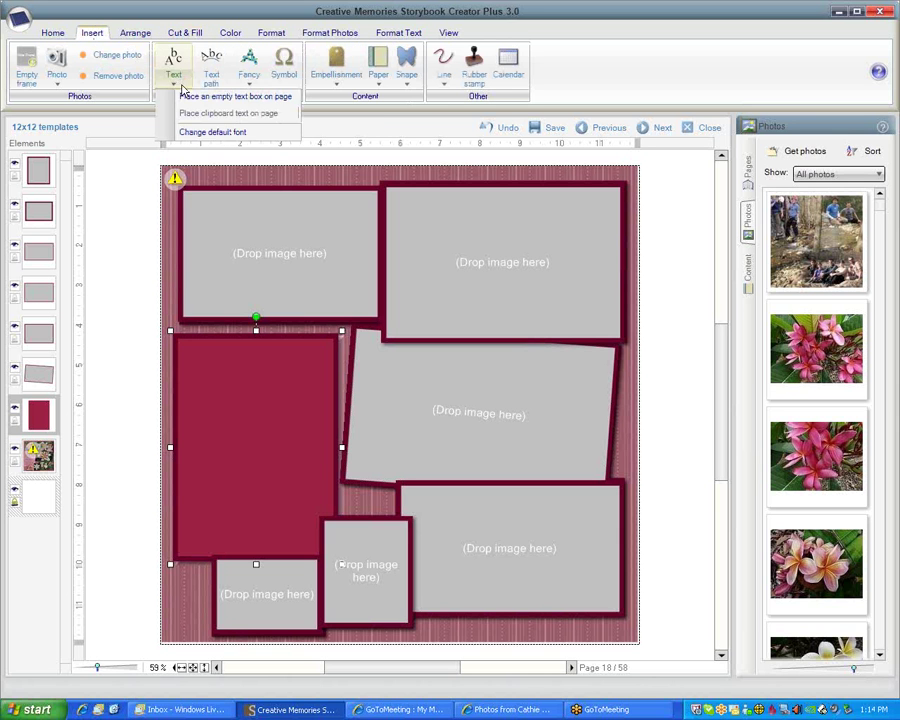
{"action": "left_click", "coordinate": [185, 93]}
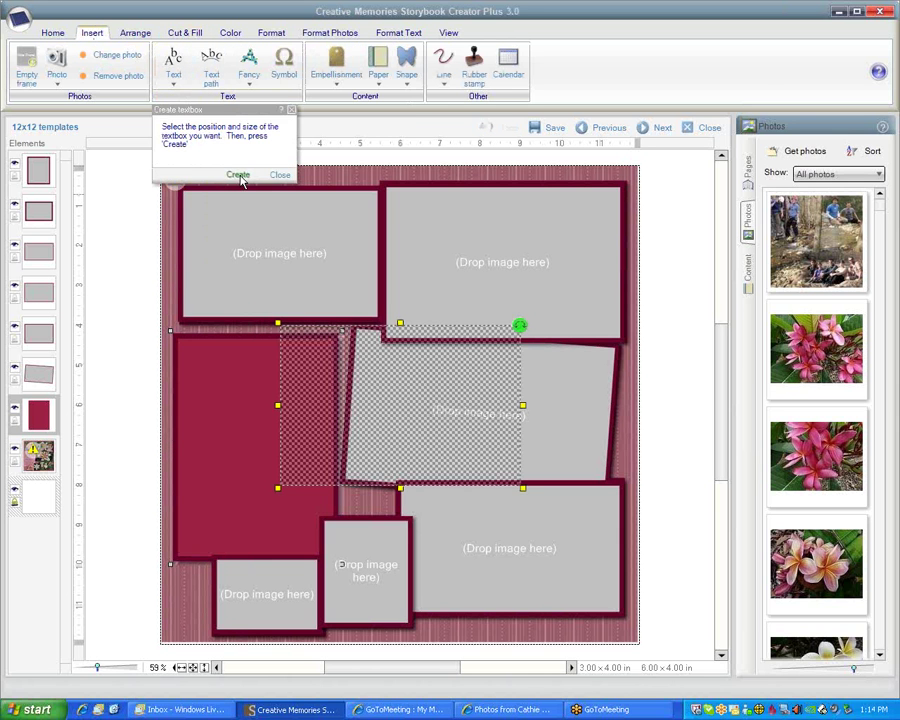
{"action": "left_click", "coordinate": [238, 175]}
{"action": "left_click_drag", "start_coordinate": [302, 336], "coordinate": [204, 353]}
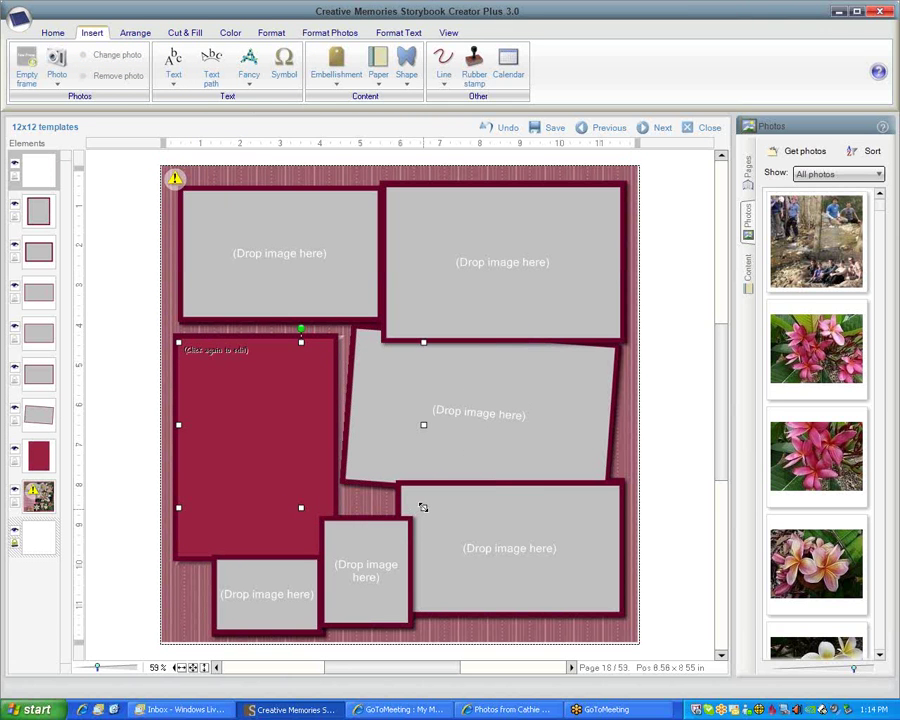
{"action": "left_click_drag", "start_coordinate": [423, 507], "coordinate": [326, 541]}
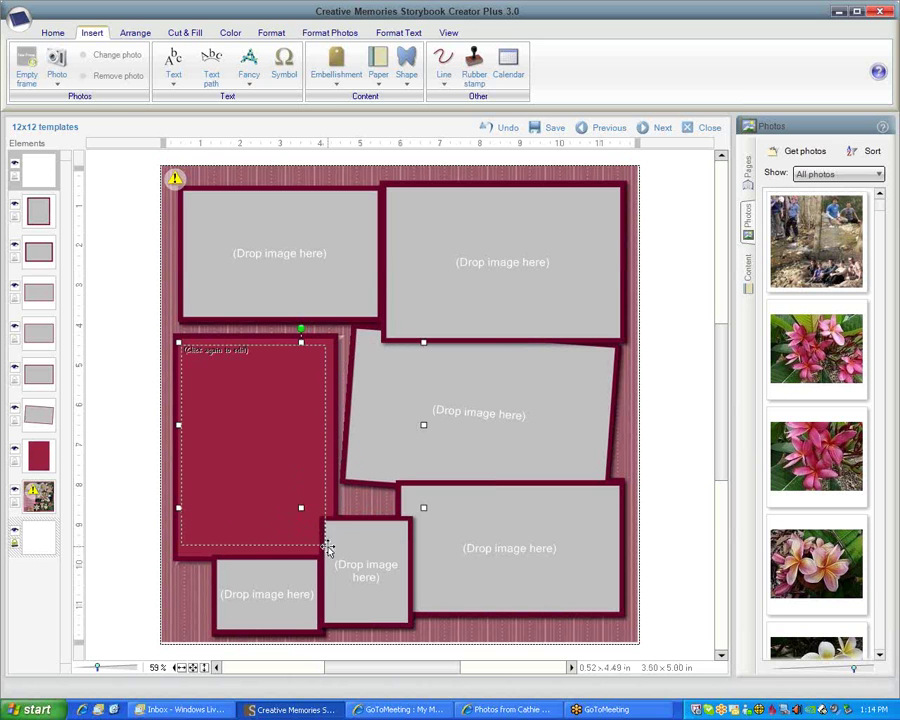
Set the text box to Christmas Card 16 pt and type 'Happy Scrapping'.
{"action": "left_click", "coordinate": [410, 35]}
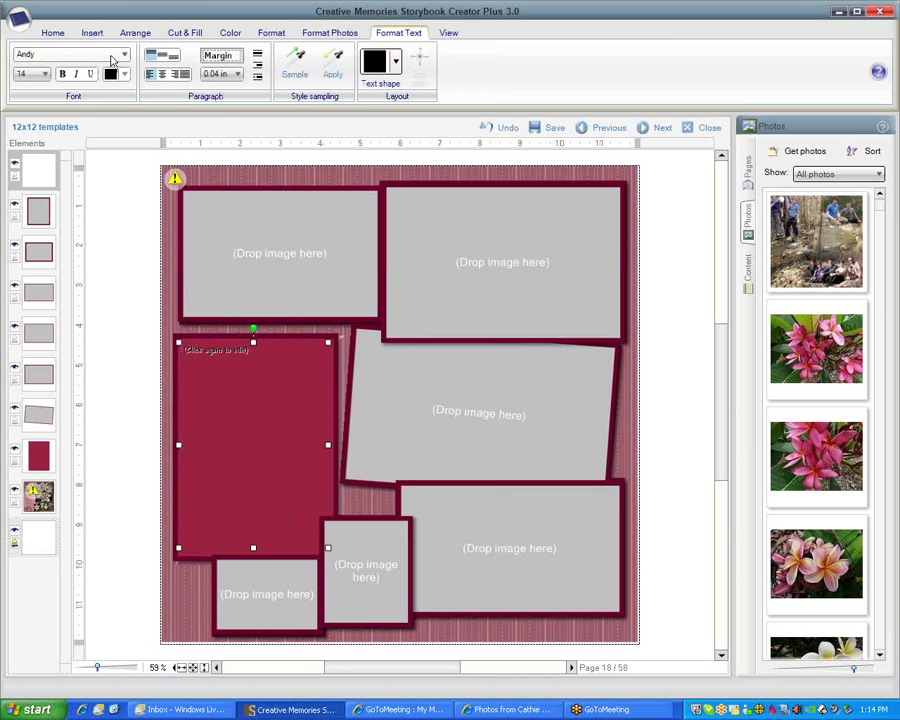
{"action": "left_click", "coordinate": [124, 55]}
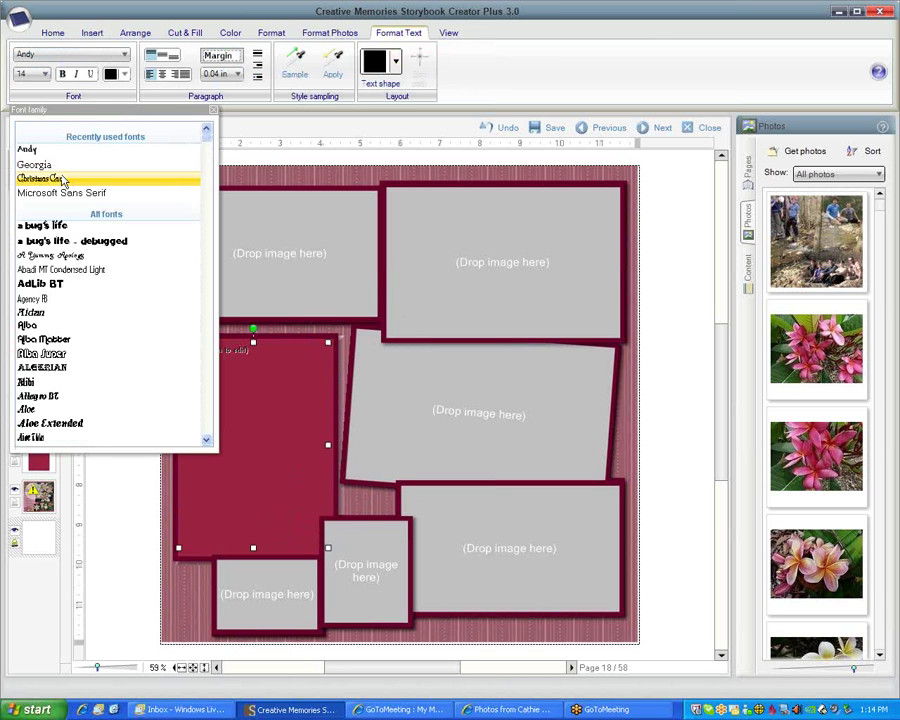
{"action": "left_click", "coordinate": [62, 180]}
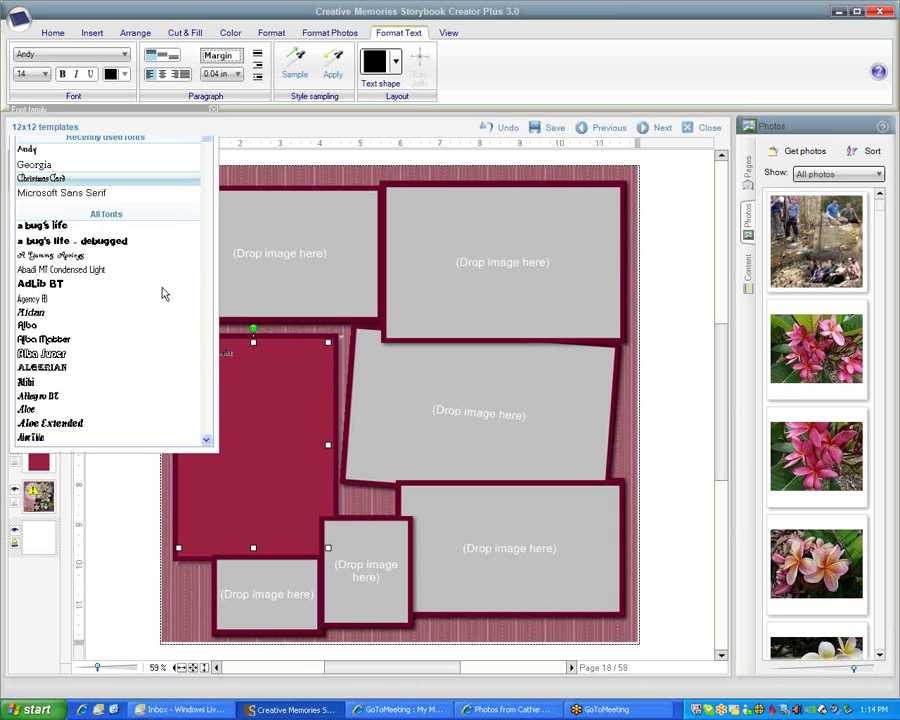
{"action": "left_click", "coordinate": [32, 74]}
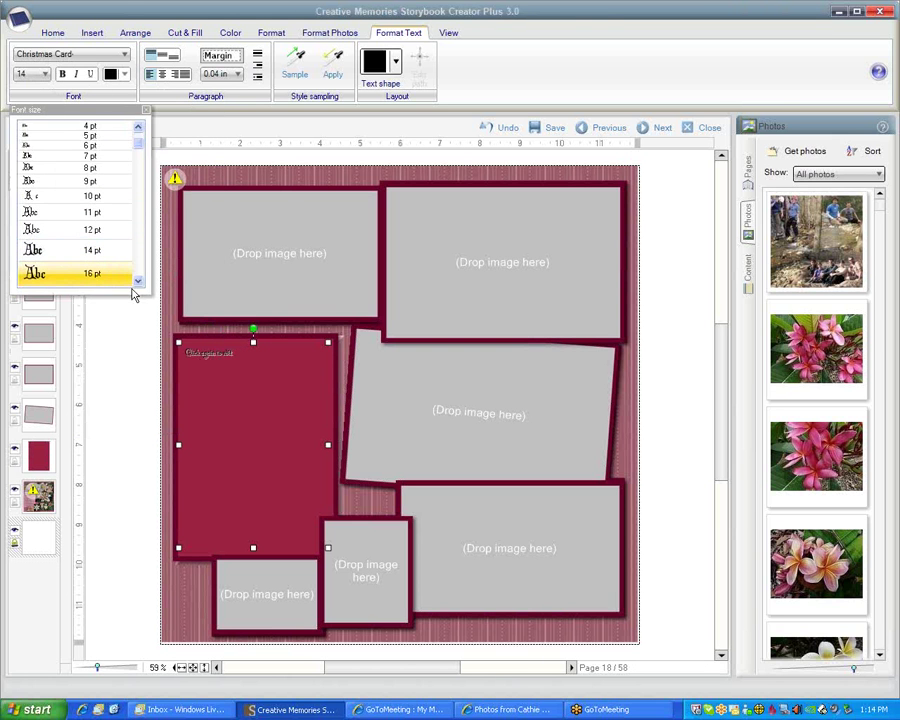
{"action": "left_click", "coordinate": [92, 273]}
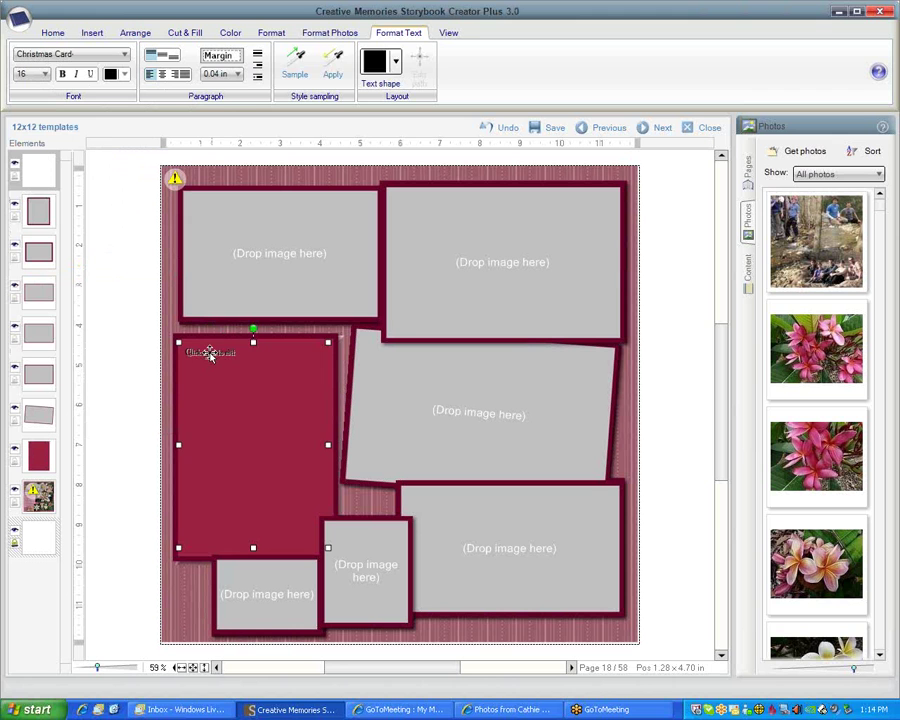
{"action": "left_click", "coordinate": [214, 356]}
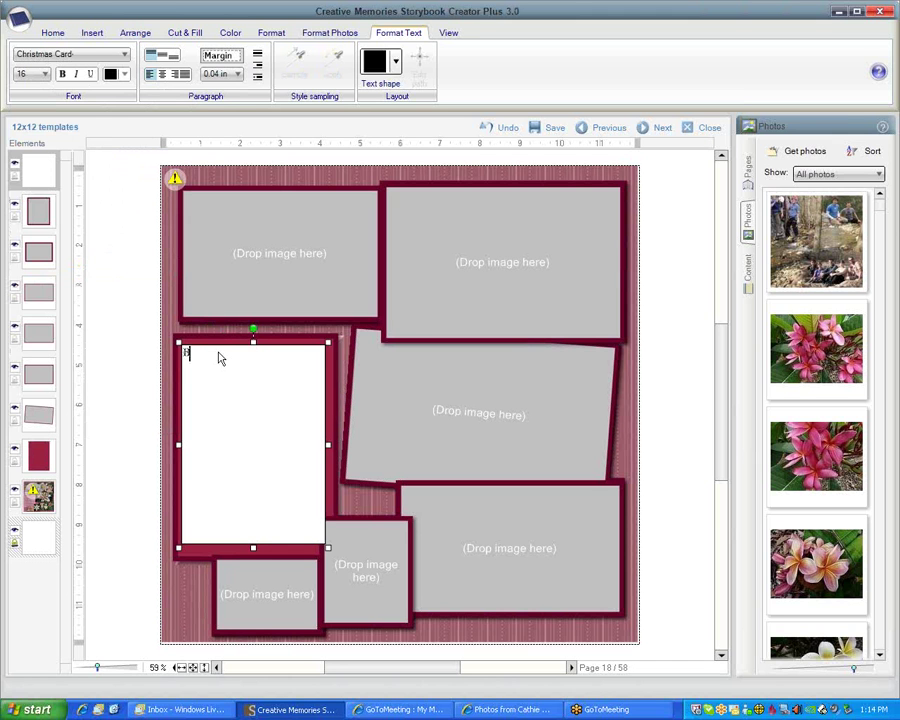
{"action": "type", "text": "Happy Scrapping"}
{"action": "left_click", "coordinate": [118, 332]}
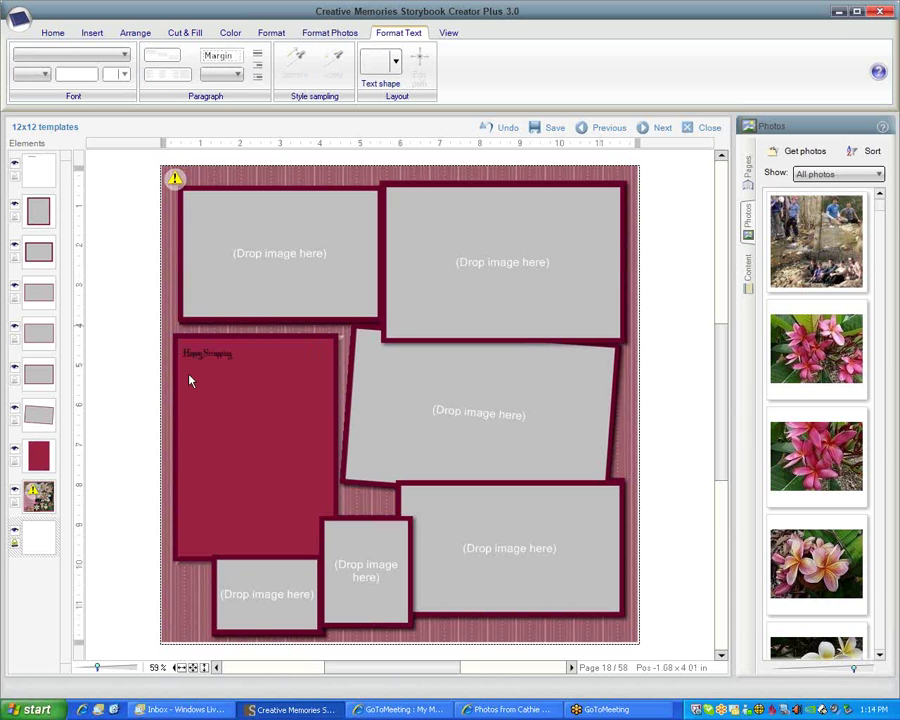
Make the 'Happy Scrapping' text white and bring up the papers library.
{"action": "left_click", "coordinate": [226, 358]}
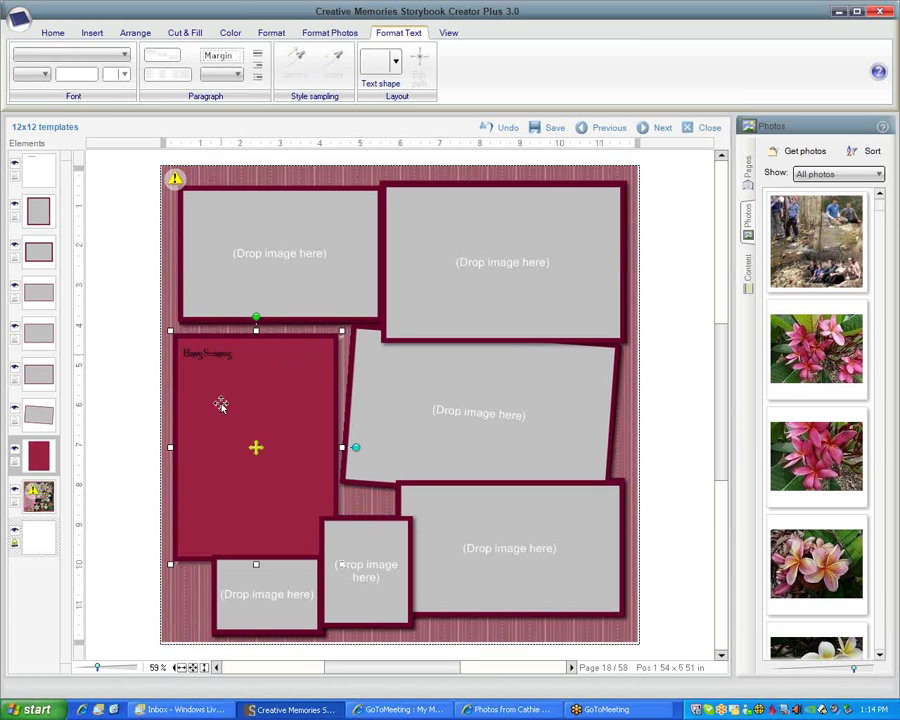
{"action": "left_click", "coordinate": [216, 354]}
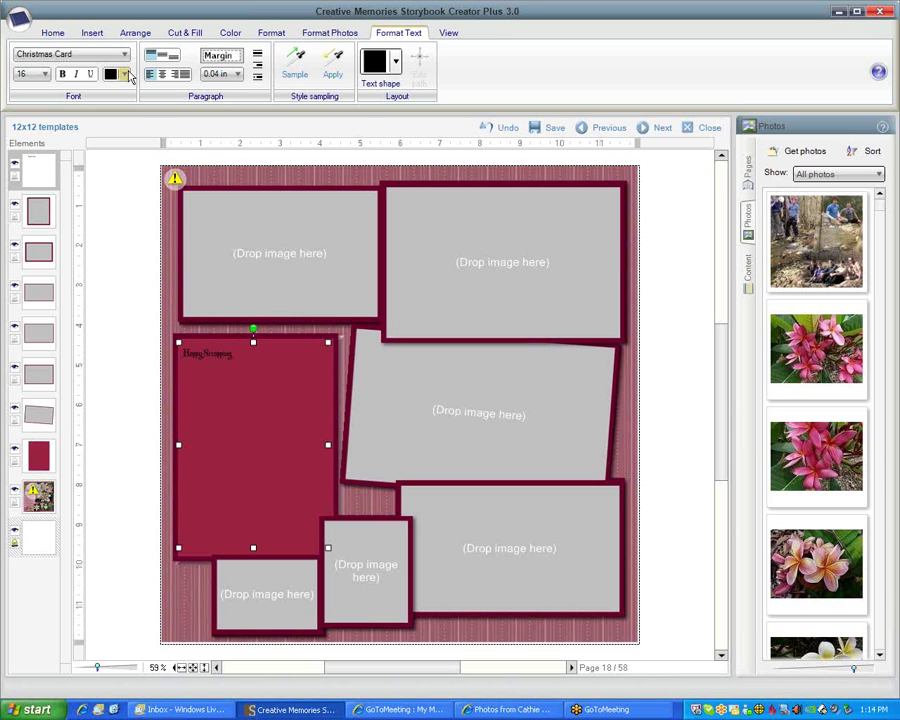
{"action": "left_click", "coordinate": [125, 75]}
{"action": "left_click", "coordinate": [472, 122]}
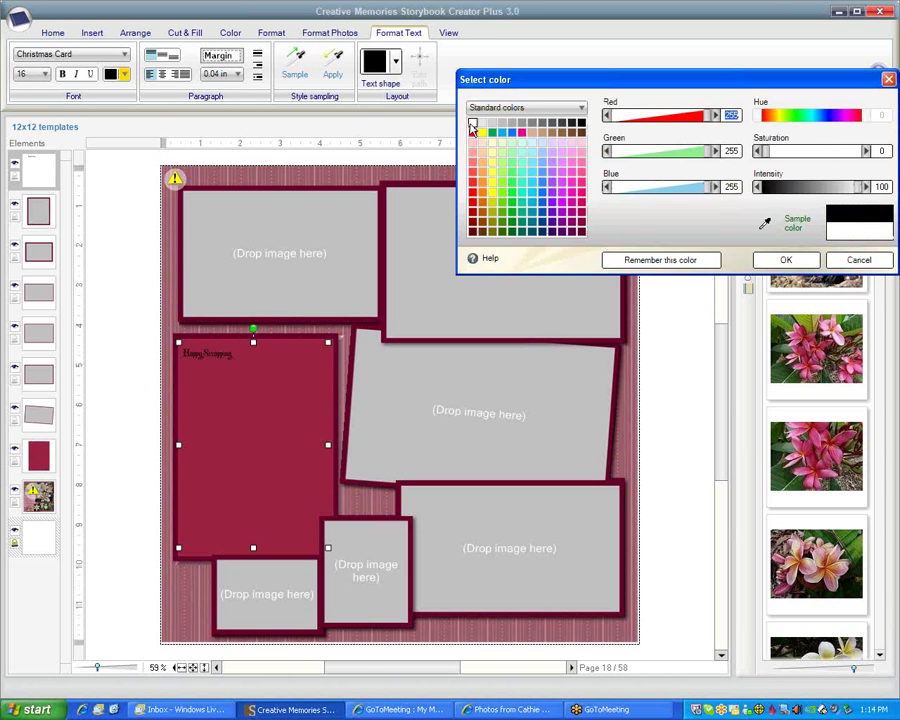
{"action": "left_click", "coordinate": [778, 261]}
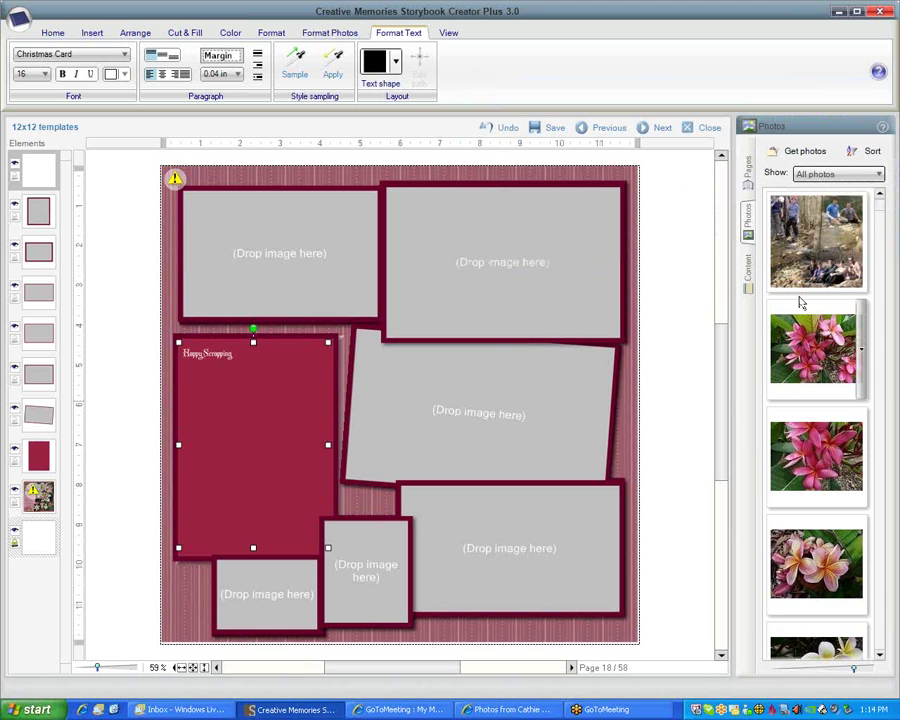
{"action": "left_click", "coordinate": [747, 272]}
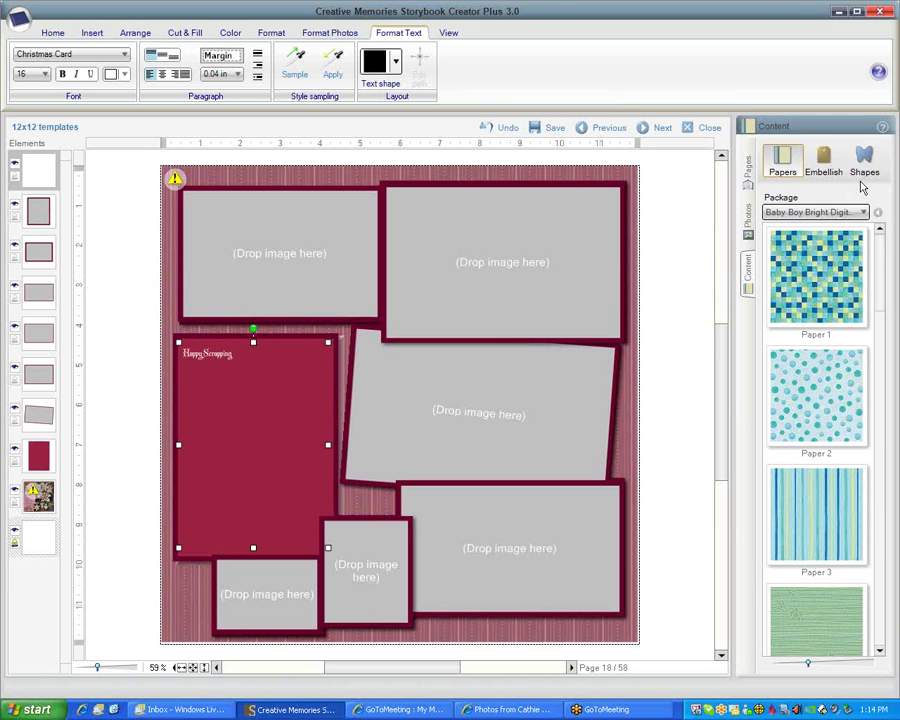
From the Be Mine Digital Additions kit, make BeMinePaper4 the page background.
{"action": "left_click", "coordinate": [864, 213]}
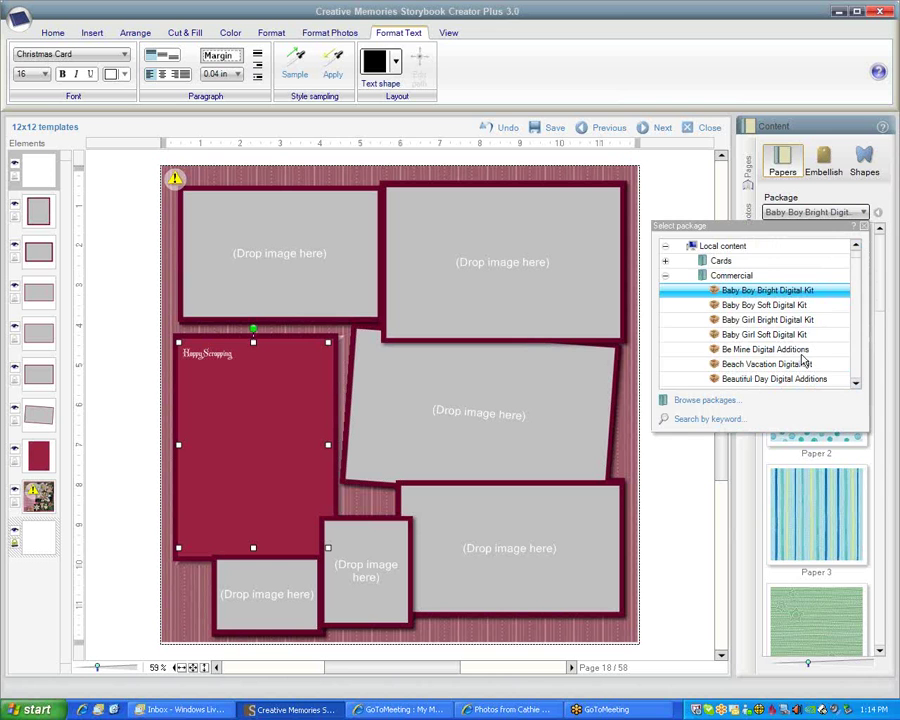
{"action": "left_click", "coordinate": [812, 345]}
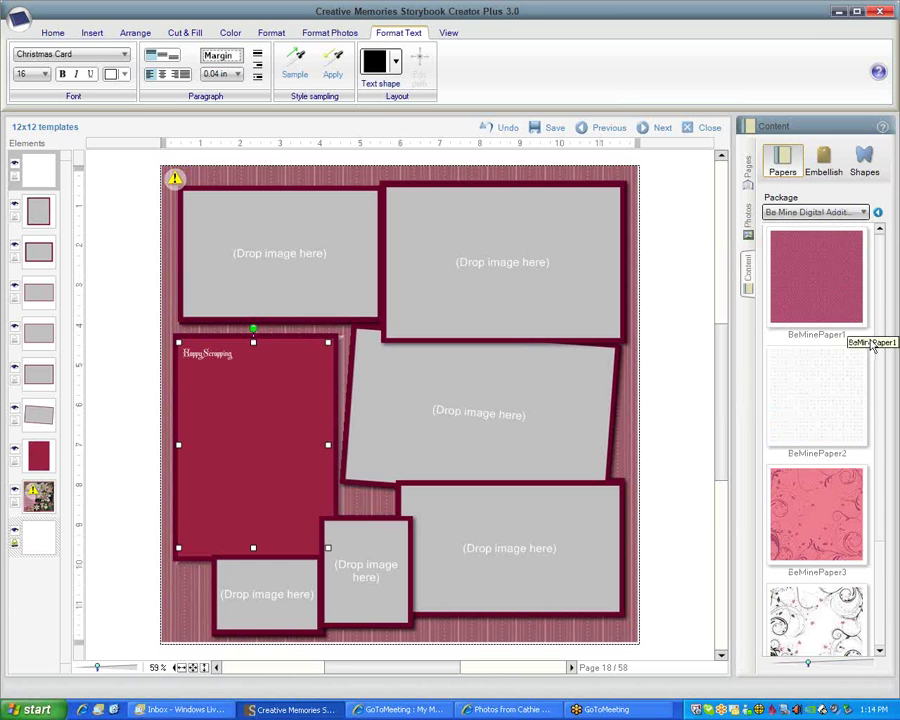
{"action": "left_click", "coordinate": [862, 638]}
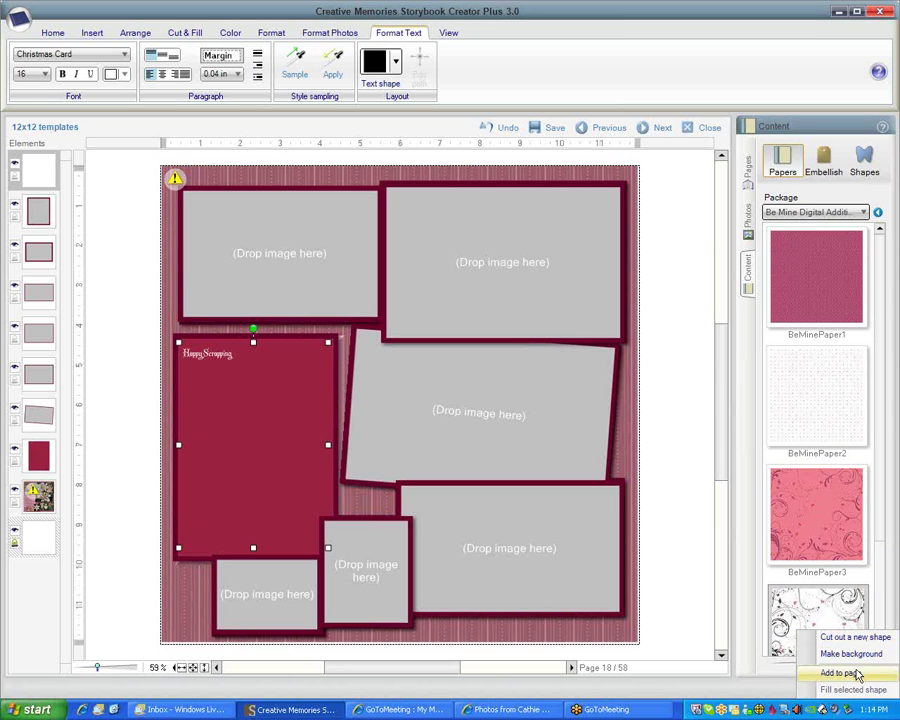
{"action": "left_click", "coordinate": [852, 654]}
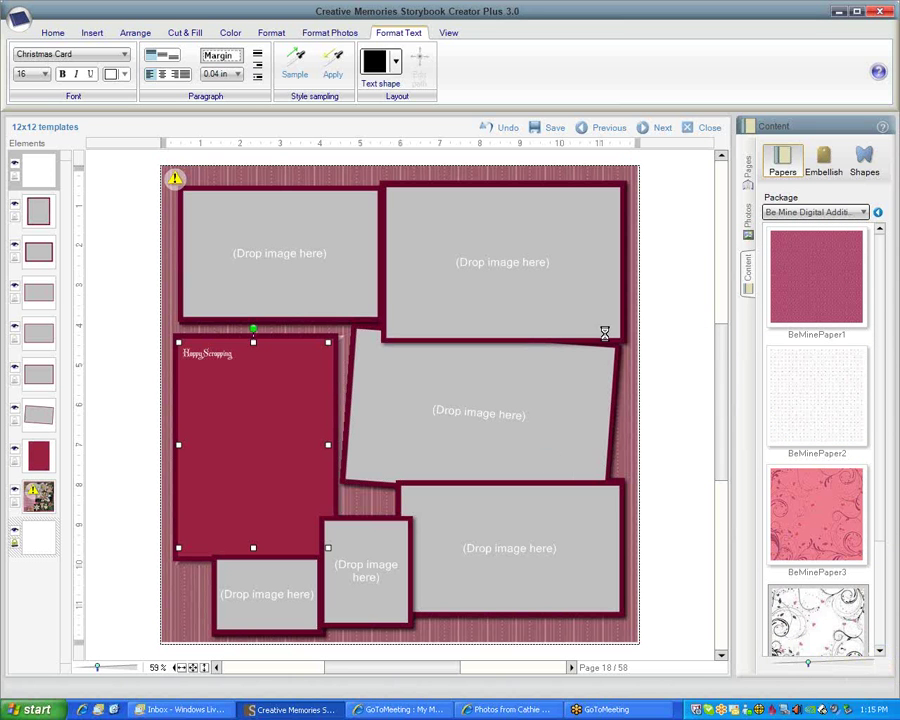